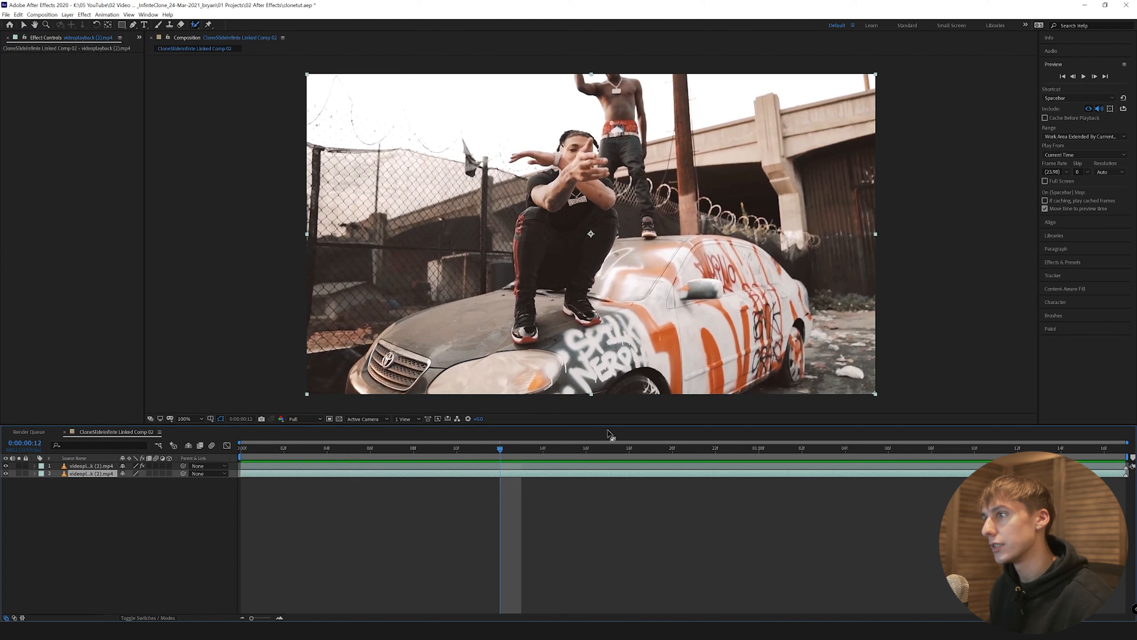
Step: Find the Motion Tile effect and apply it to the background video layer, layer 2
{"action": "left_click", "coordinate": [1093, 265]}
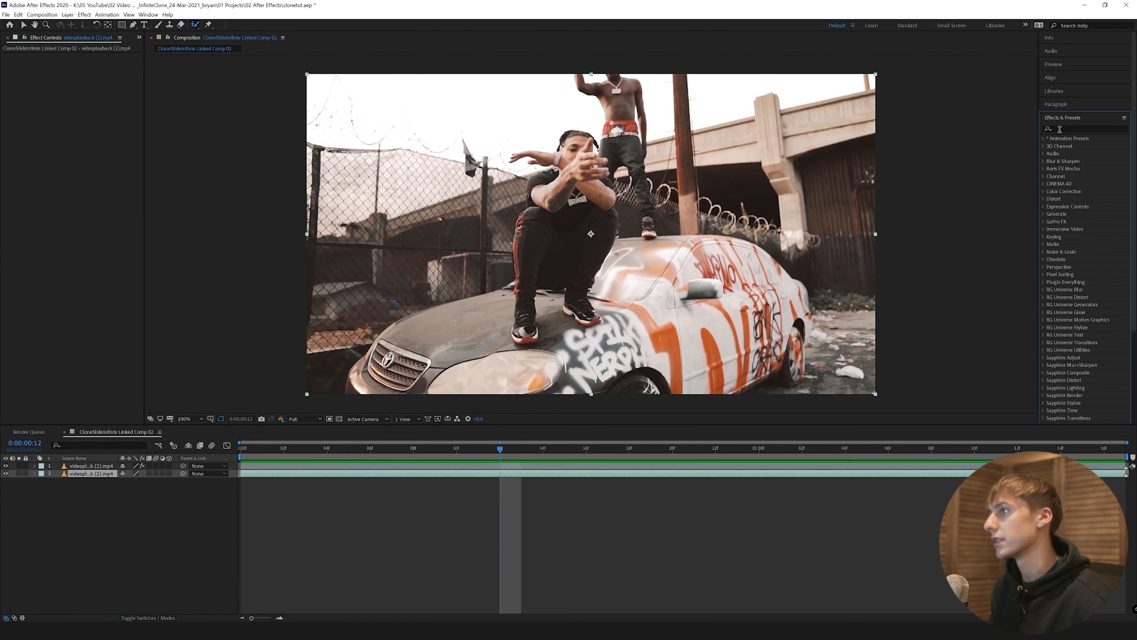
{"action": "left_click", "coordinate": [1048, 130]}
{"action": "type", "text": "o"}
{"action": "key", "text": "BackSpace"}
{"action": "type", "text": "motion"}
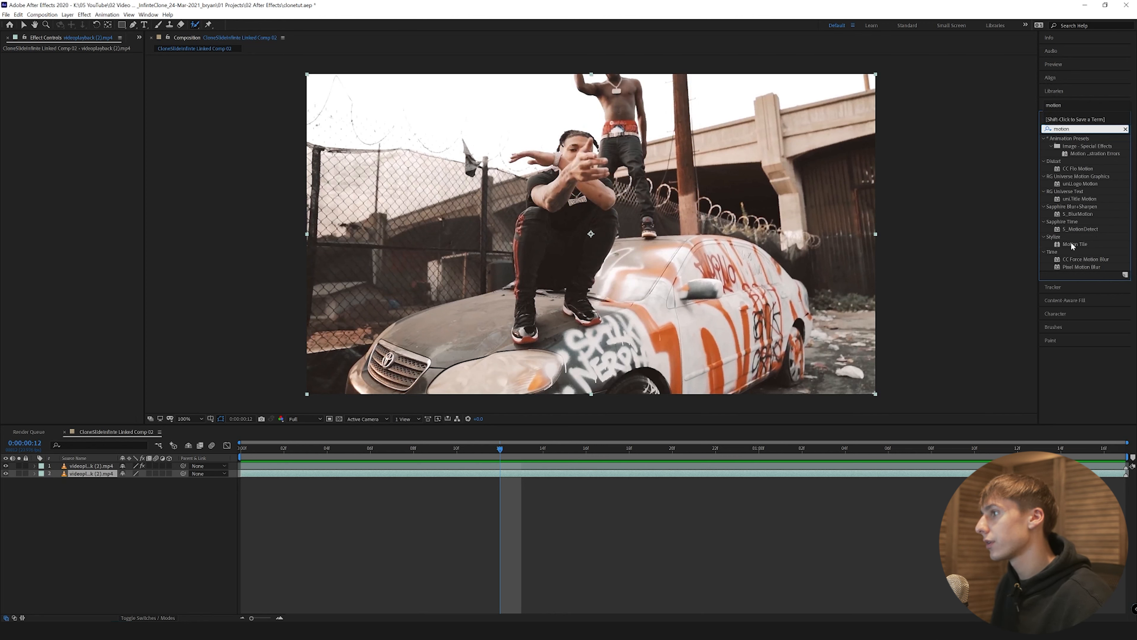
{"action": "left_click_drag", "start_coordinate": [1072, 246], "coordinate": [429, 474]}
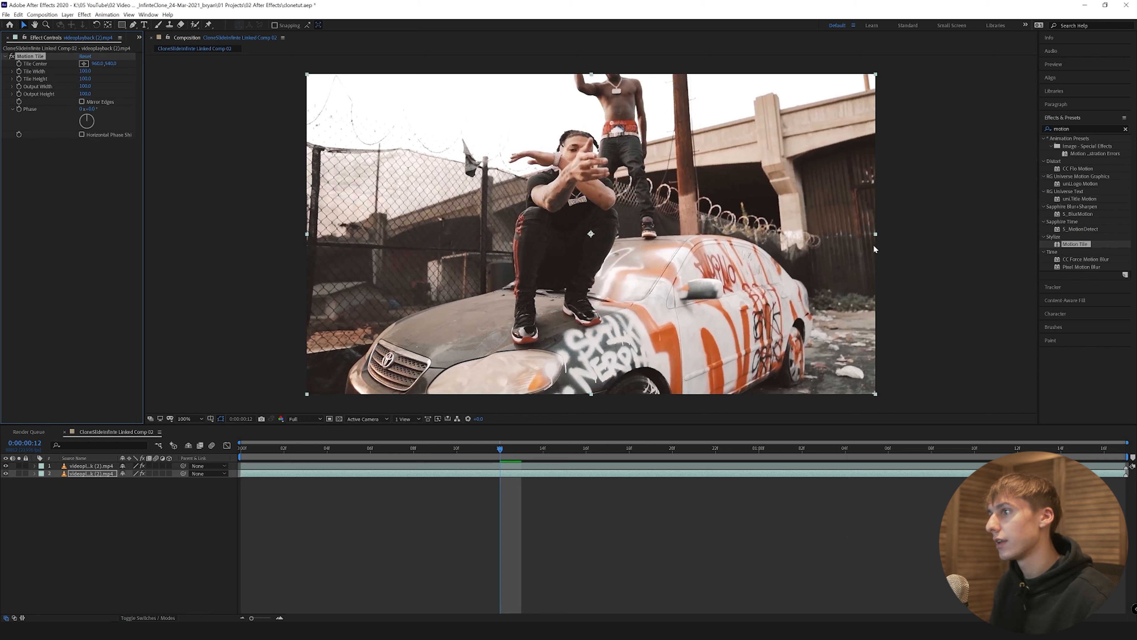
Step: Set Motion Tile's Output Width and Output Height to 200 on the background layer
{"action": "left_click", "coordinate": [86, 86]}
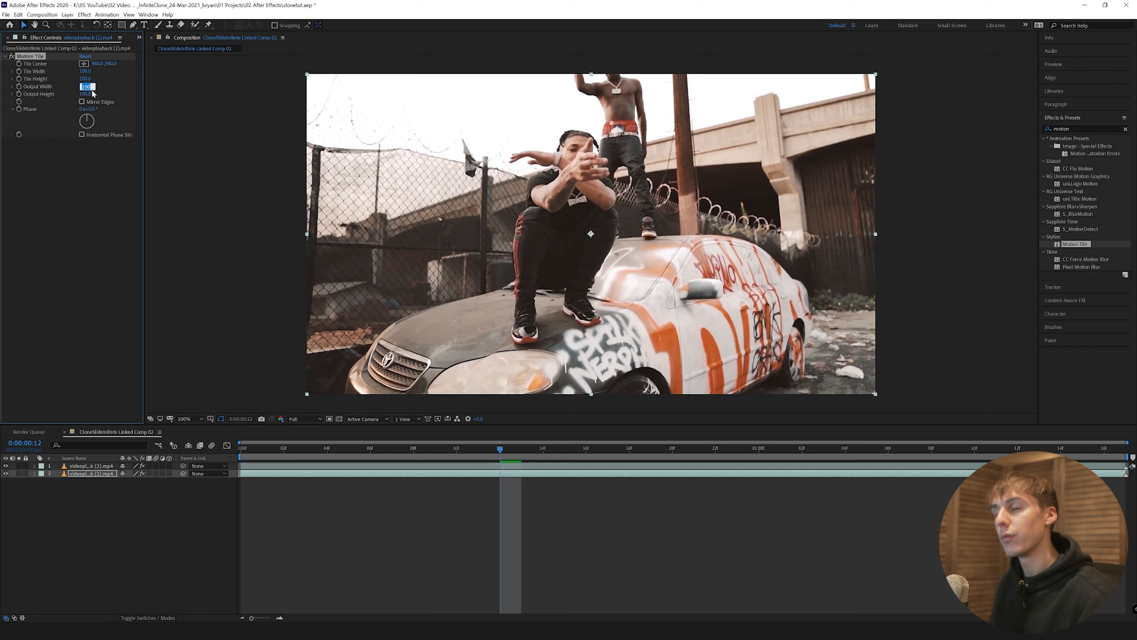
{"action": "type", "text": "200"}
{"action": "left_click", "coordinate": [81, 130]}
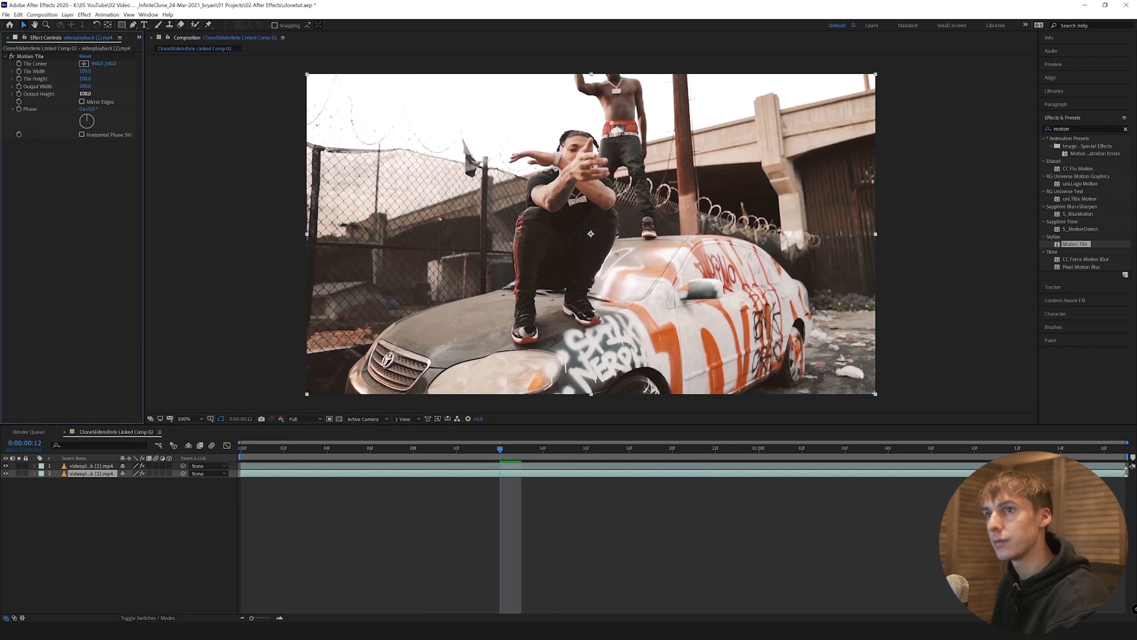
{"action": "key", "text": "Return"}
Step: Try scaling the background layer down to 40% to check the tiling, and undo the scale change
{"action": "key", "text": "s"}
{"action": "left_click_drag", "start_coordinate": [151, 484], "coordinate": [125, 484]}
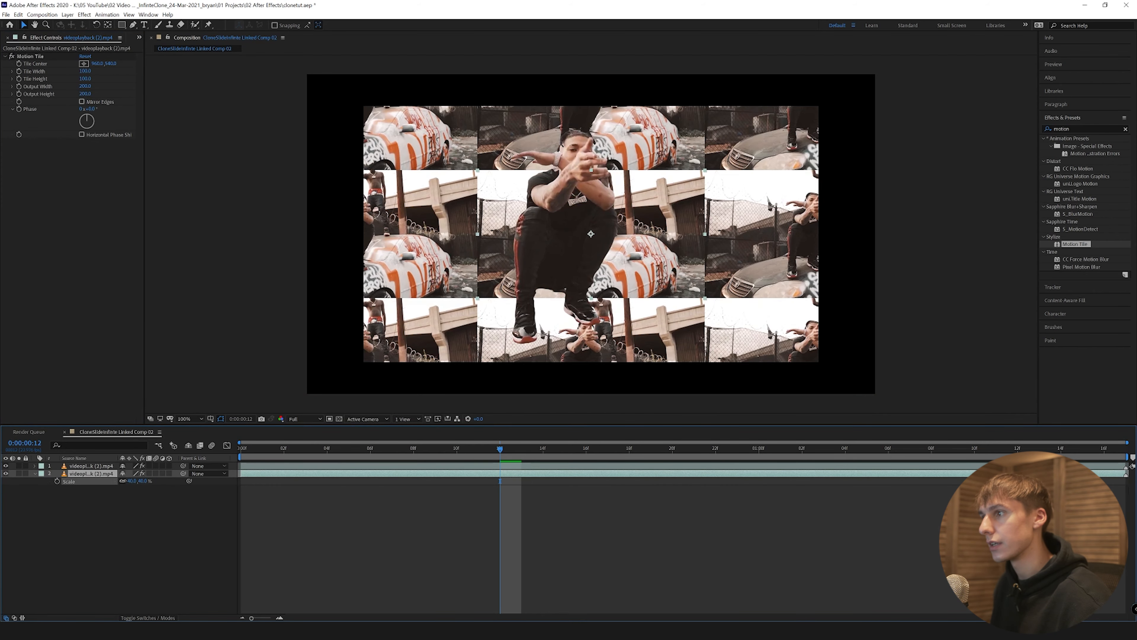
{"action": "key", "text": "ctrl+z"}
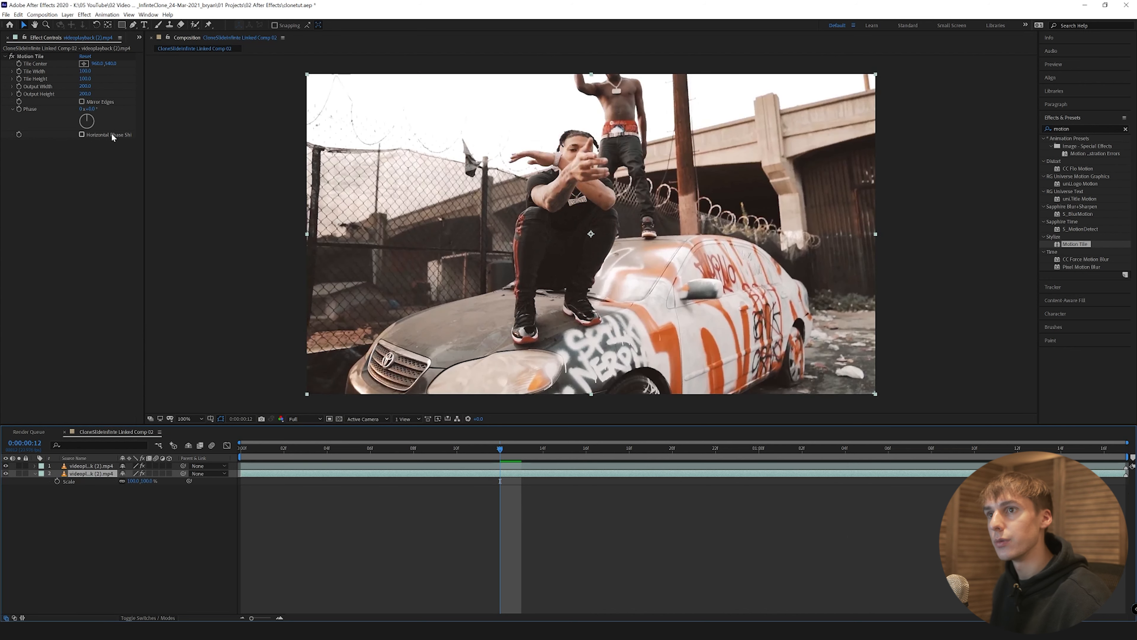
Step: Find the Offset effect and apply it to the background layer after Motion Tile
{"action": "left_click", "coordinate": [5, 56]}
{"action": "left_click_drag", "start_coordinate": [1075, 129], "coordinate": [935, 128]}
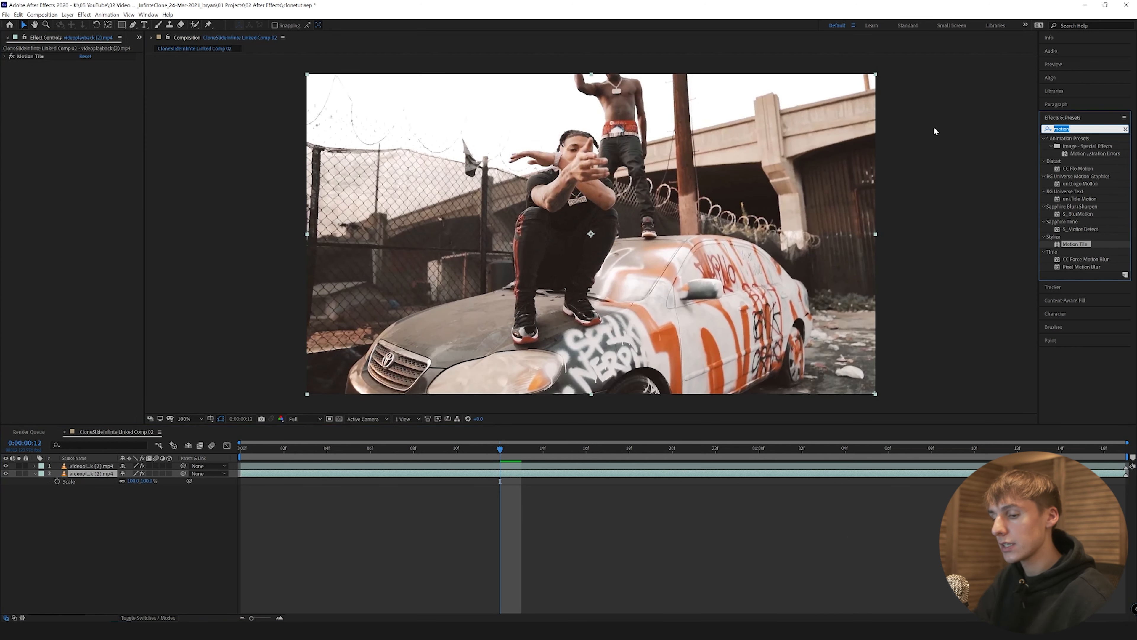
{"action": "key", "text": "BackSpace"}
{"action": "type", "text": "off"}
{"action": "left_click_drag", "start_coordinate": [1077, 274], "coordinate": [450, 475]}
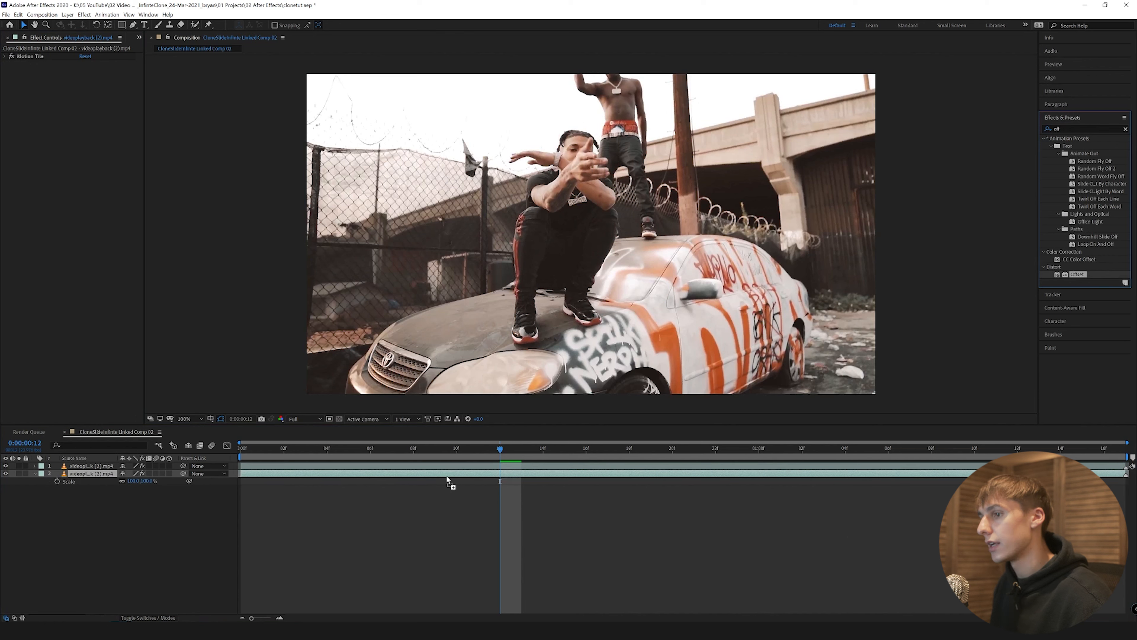
Step: Animate Offset's Shift Center To with a keyframe on the first frame and a horizontal value of 6720 on the last frame
{"action": "left_click_drag", "start_coordinate": [378, 448], "coordinate": [235, 446]}
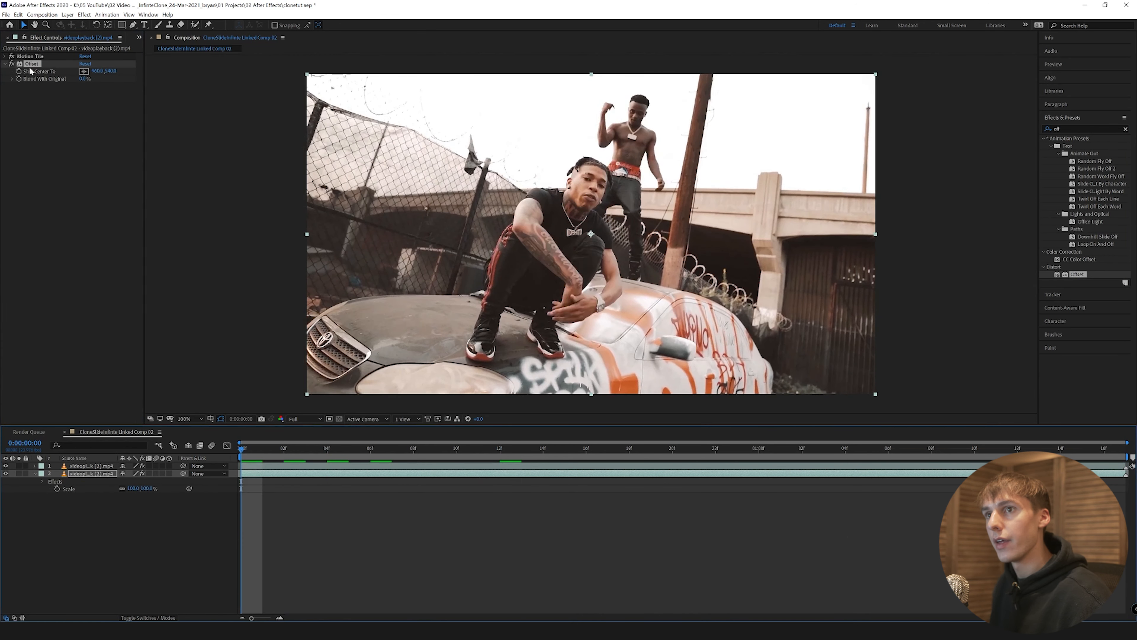
{"action": "left_click", "coordinate": [19, 73]}
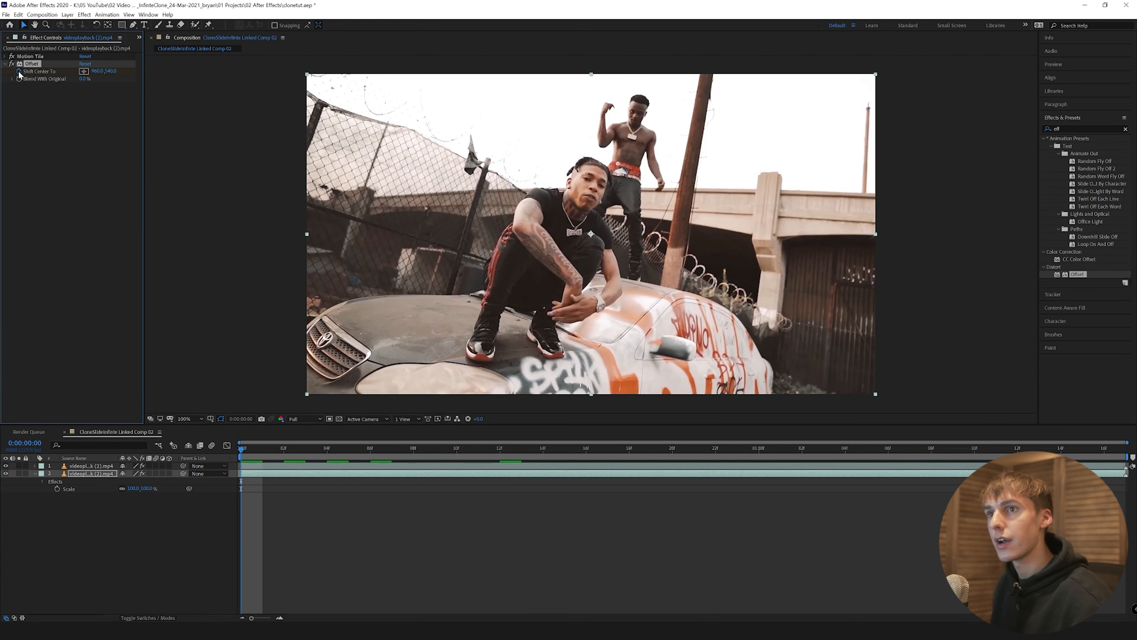
{"action": "left_click", "coordinate": [1017, 448]}
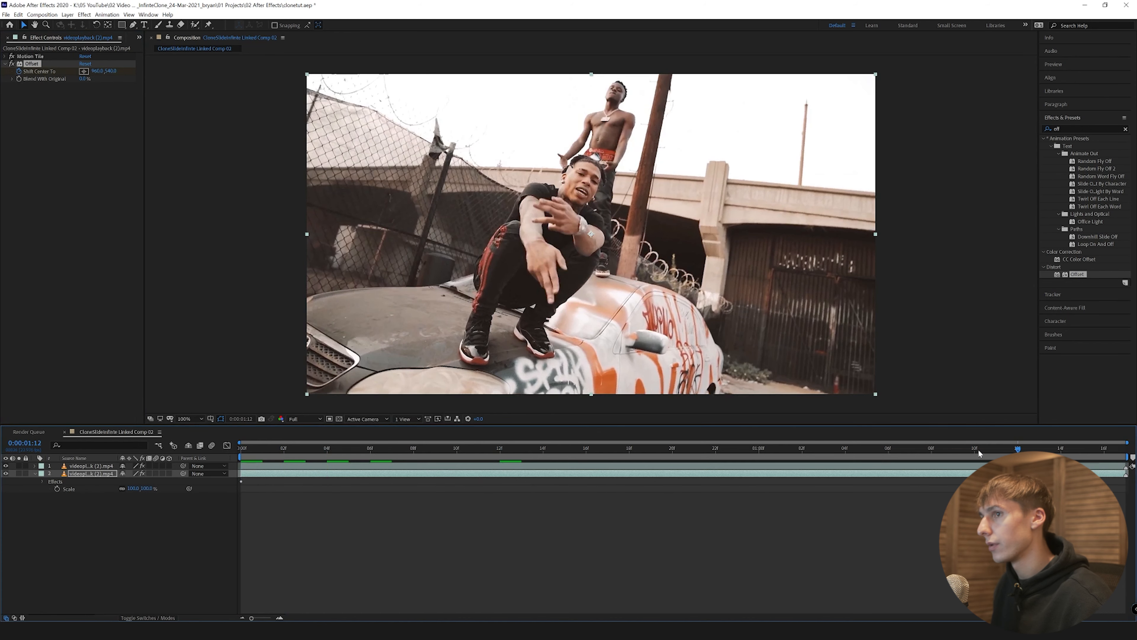
{"action": "left_click", "coordinate": [1102, 448]}
{"action": "left_click", "coordinate": [43, 482]}
{"action": "left_click", "coordinate": [50, 496]}
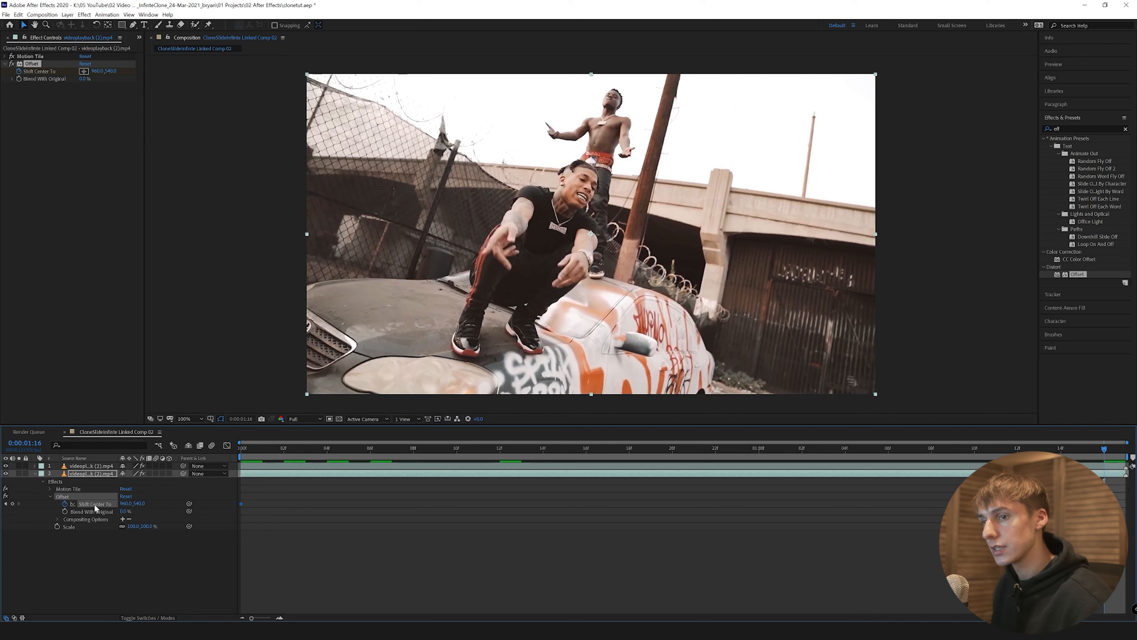
{"action": "left_click_drag", "start_coordinate": [132, 503], "coordinate": [715, 500]}
{"action": "left_click_drag", "start_coordinate": [127, 503], "coordinate": [440, 488]}
{"action": "left_click_drag", "start_coordinate": [123, 501], "coordinate": [705, 509]}
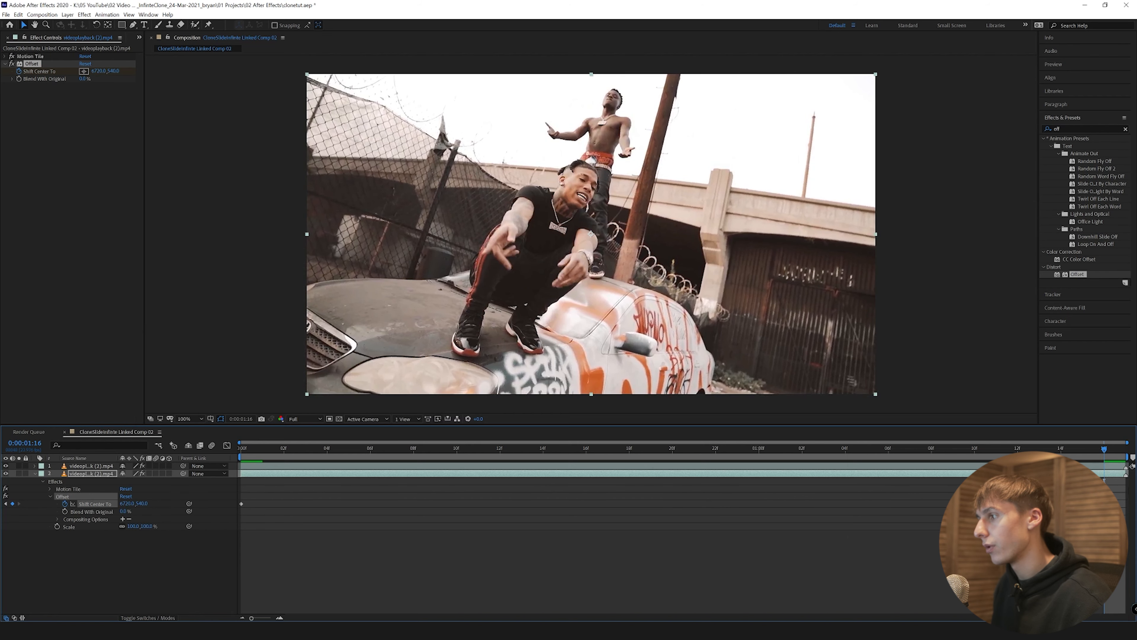
{"action": "left_click_drag", "start_coordinate": [1104, 504], "coordinate": [1119, 505]}
Step: Play the composition from the start to check the sliding background
{"action": "left_click_drag", "start_coordinate": [1120, 450], "coordinate": [118, 457]}
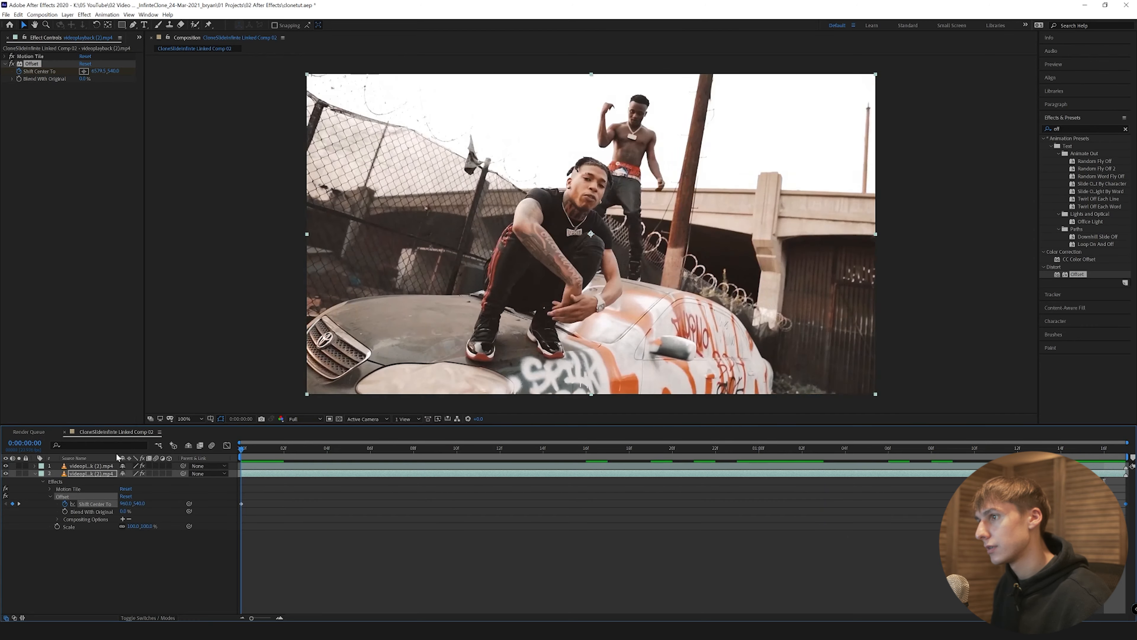
{"action": "key", "text": "space"}
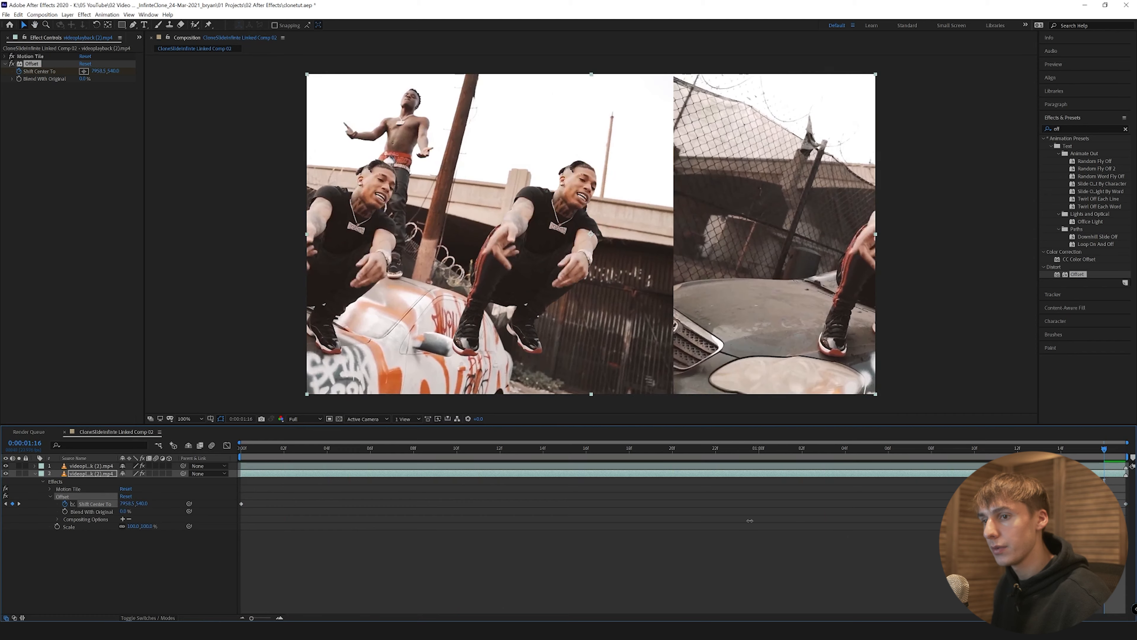
{"action": "key", "text": "space"}
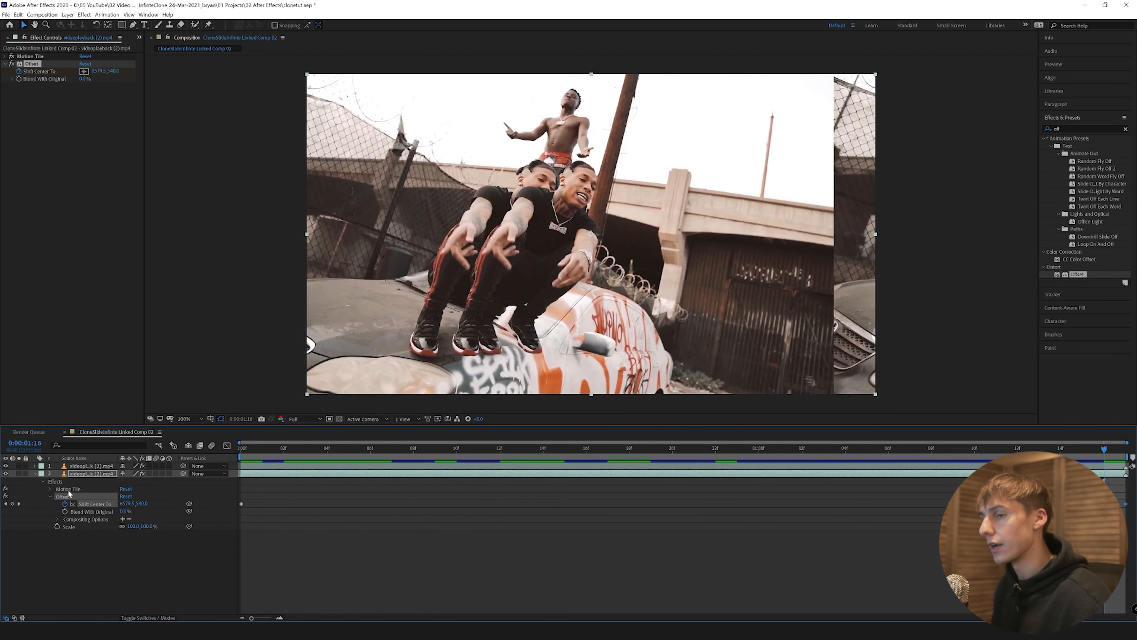
Step: Go back to the first frame and apply Directional Blur to the background layer with its direction at 90°
{"action": "left_click_drag", "start_coordinate": [265, 448], "coordinate": [240, 449]}
{"action": "left_click", "coordinate": [1057, 129]}
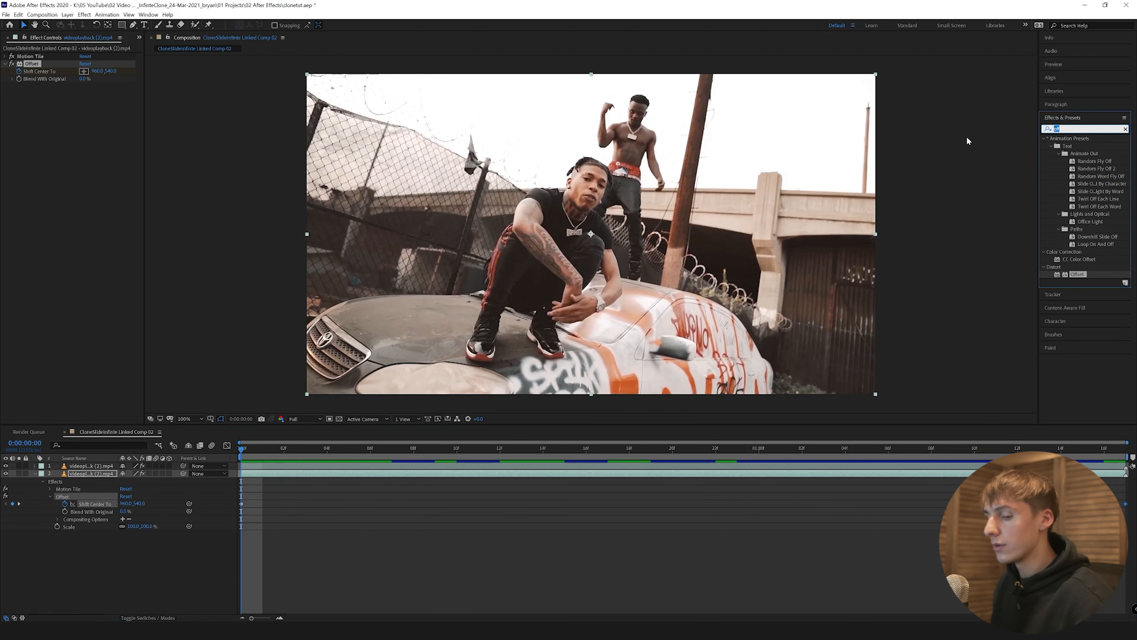
{"action": "type", "text": "dire"}
{"action": "mouse_move", "coordinate": [1088, 146]}
{"action": "left_mouse_down"}
{"action": "mouse_move", "coordinate": [772, 361]}
{"action": "mouse_move", "coordinate": [520, 474]}
{"action": "left_mouse_up"}
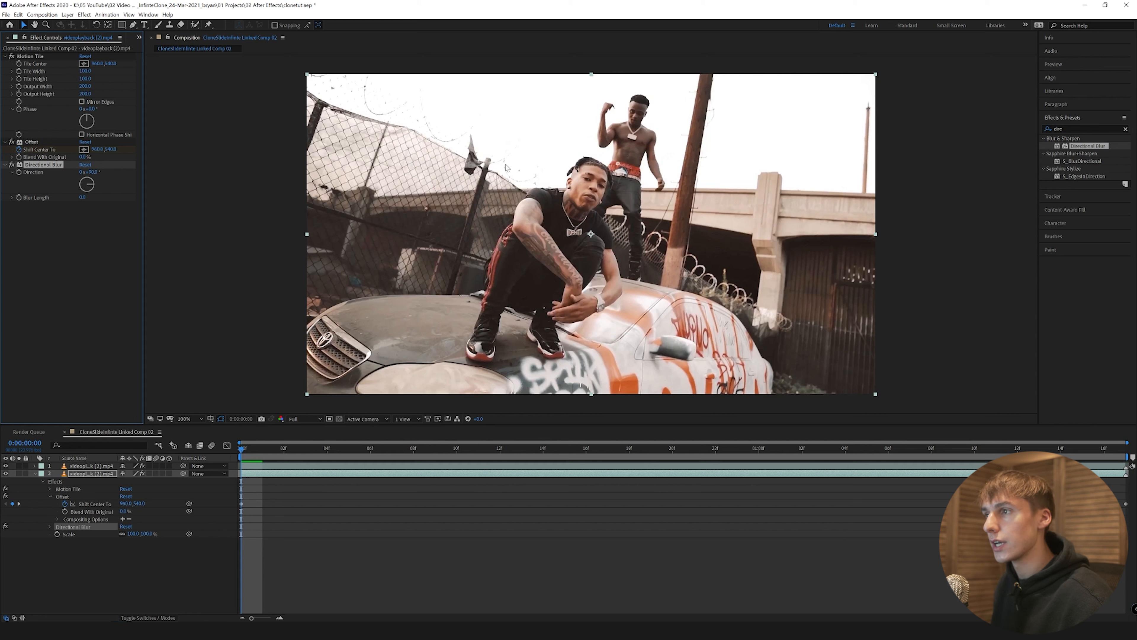
Step: Set Directional Blur's Blur Length to 15 and keyframe it on the first frame
{"action": "left_click_drag", "start_coordinate": [84, 199], "coordinate": [105, 198]}
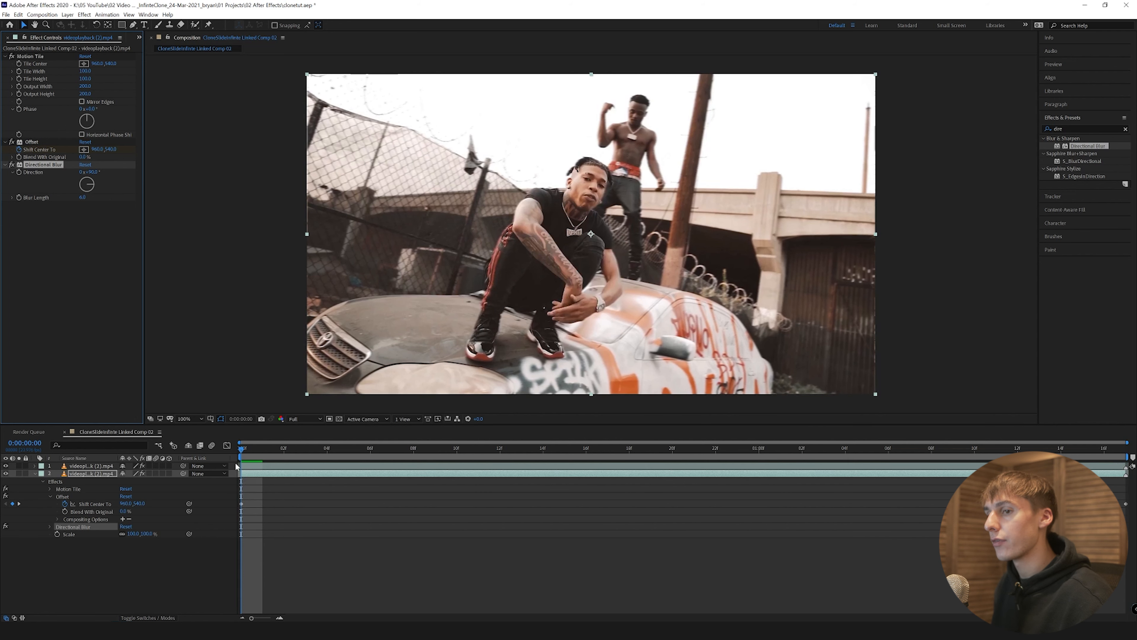
{"action": "left_click_drag", "start_coordinate": [115, 197], "coordinate": [122, 198]}
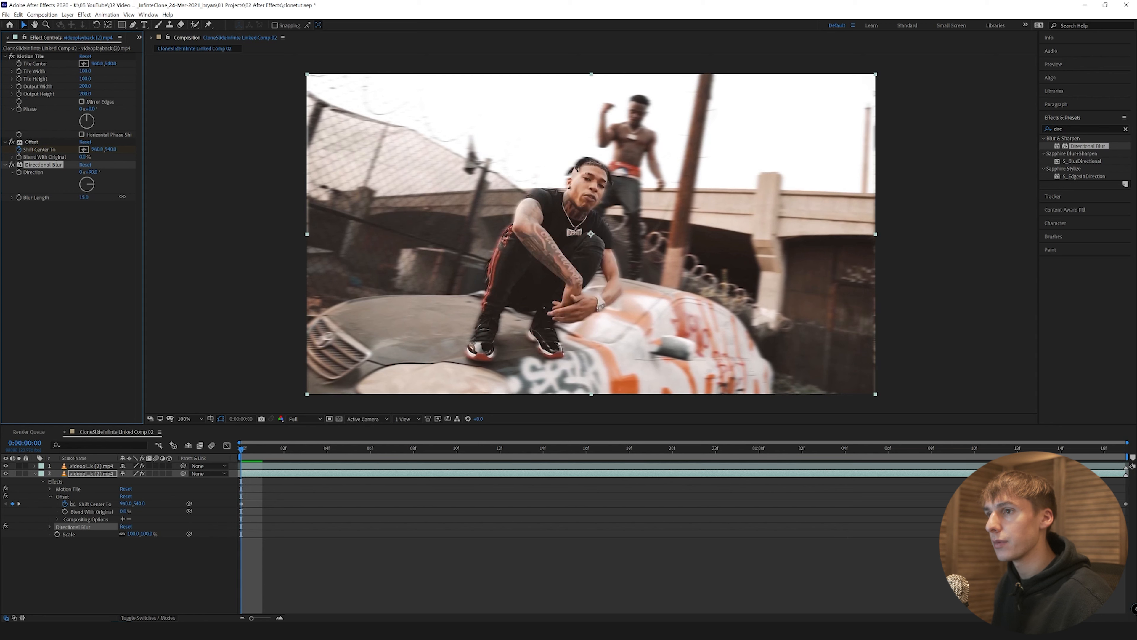
{"action": "left_click", "coordinate": [19, 198]}
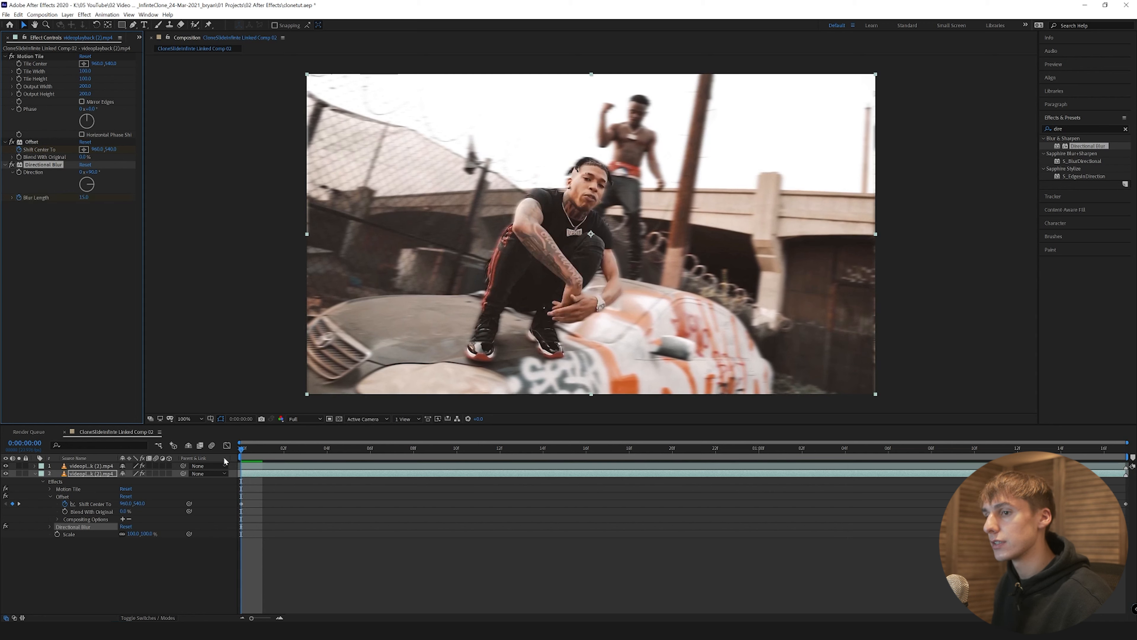
Step: Keyframe Blur Length at 30 on frame 20 and at 15 at the end of the clip
{"action": "left_click_drag", "start_coordinate": [242, 453], "coordinate": [664, 460]}
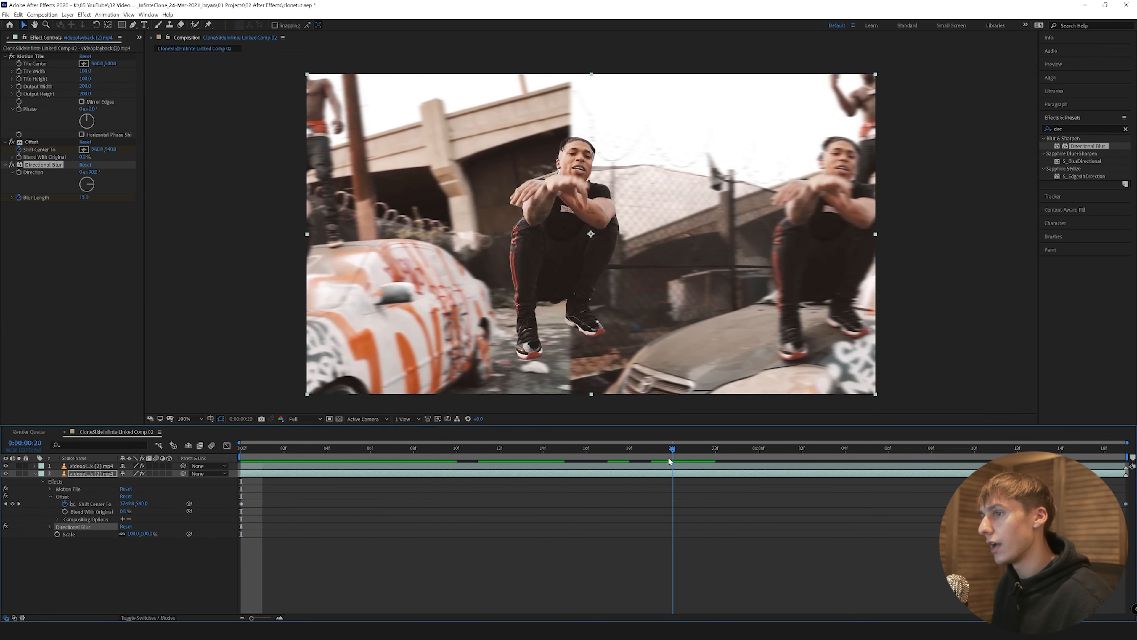
{"action": "left_click_drag", "start_coordinate": [83, 200], "coordinate": [152, 199]}
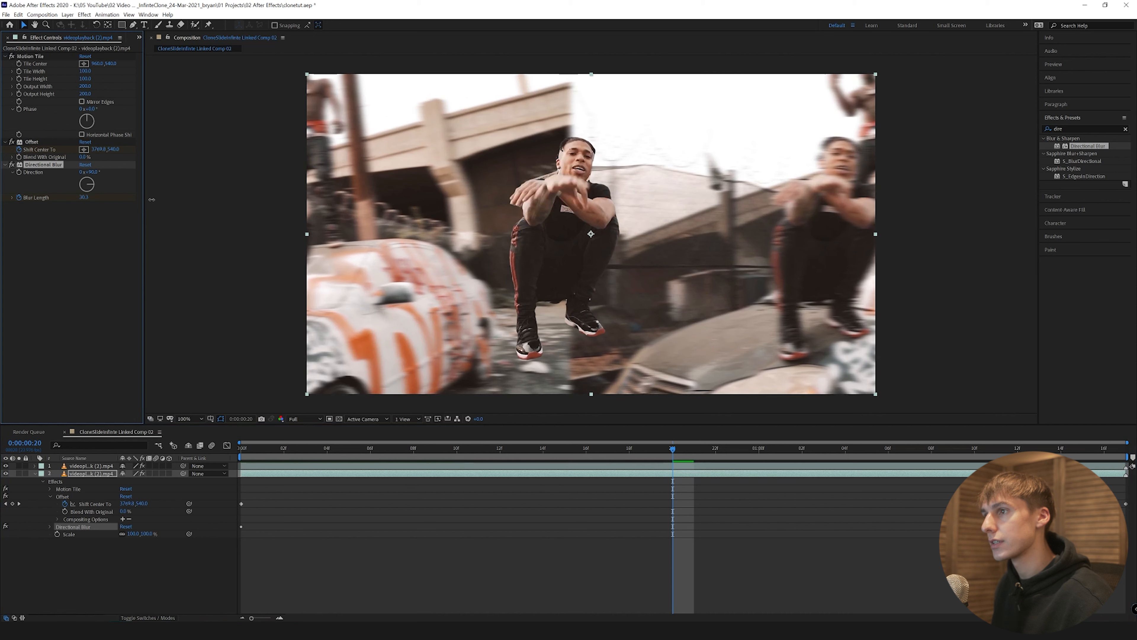
{"action": "key", "text": "End"}
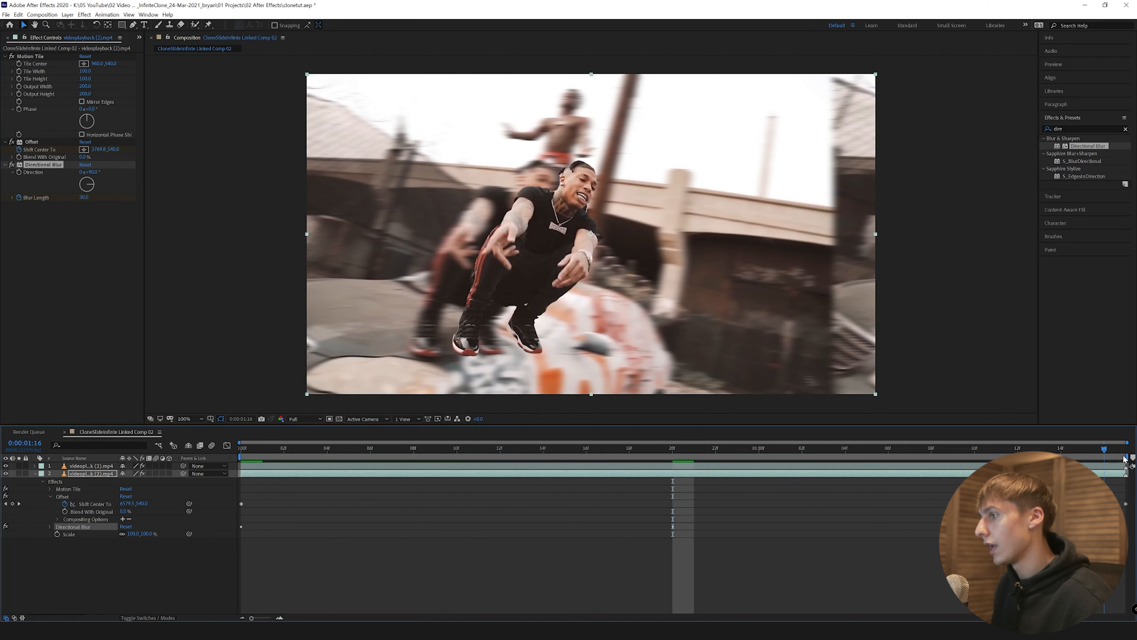
{"action": "left_click", "coordinate": [85, 199]}
{"action": "type", "text": "15.7"}
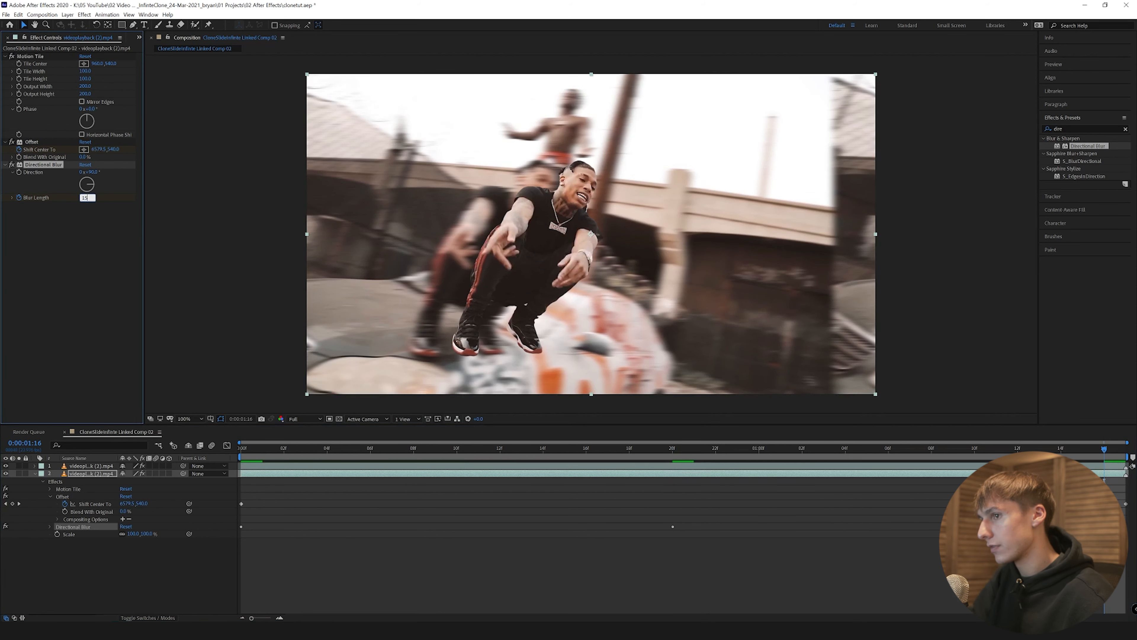
{"action": "key", "text": "Return"}
Step: Apply Easy Ease to all Blur Length keyframes on the background layer
{"action": "left_click_drag", "start_coordinate": [243, 514], "coordinate": [1128, 539]}
{"action": "key", "text": "F9"}
{"action": "right_click", "coordinate": [676, 518]}
{"action": "right_click", "coordinate": [672, 520]}
{"action": "mouse_move", "coordinate": [719, 516]}
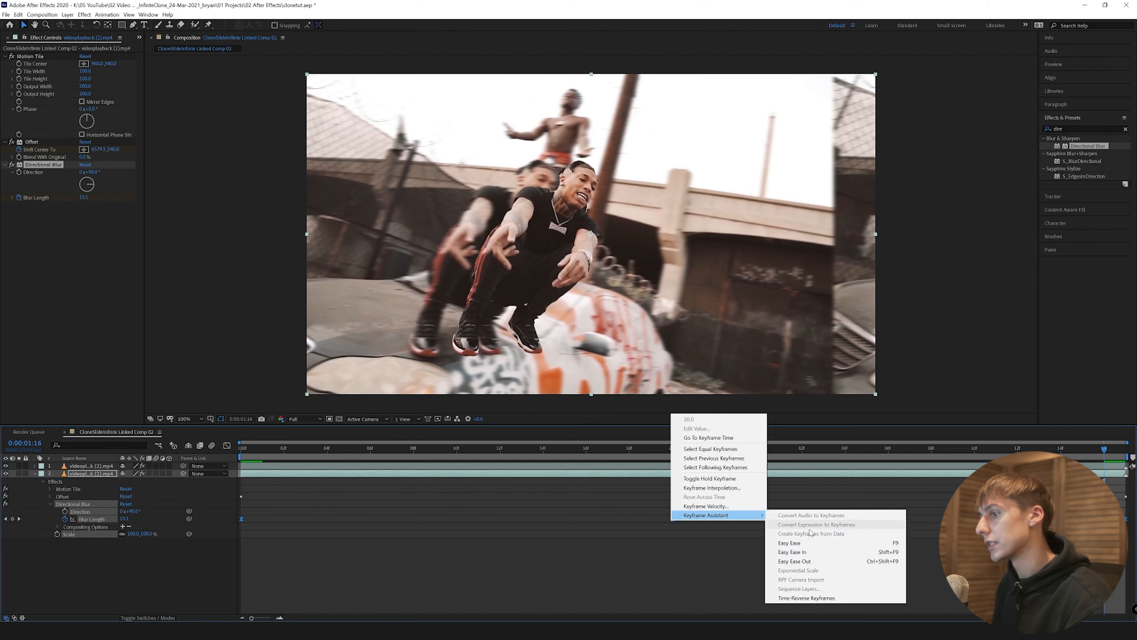
{"action": "left_click", "coordinate": [717, 556]}
Step: Play the composition from the start to check the eased blur, and collapse the background layer's properties
{"action": "key", "text": "Home"}
{"action": "key", "text": "space"}
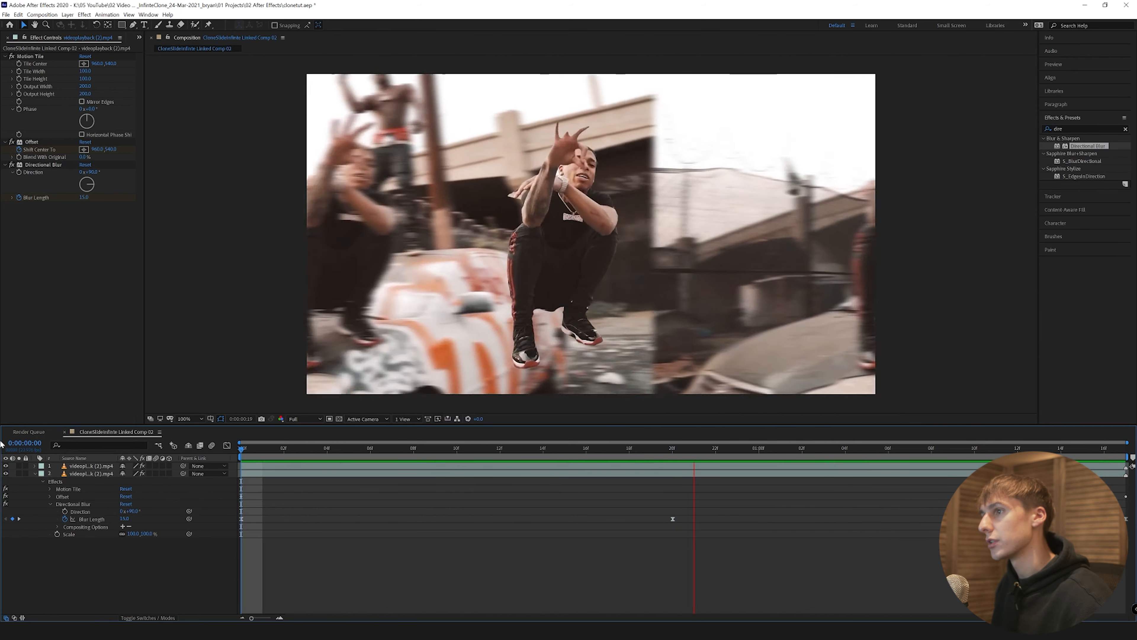
{"action": "left_click", "coordinate": [34, 473]}
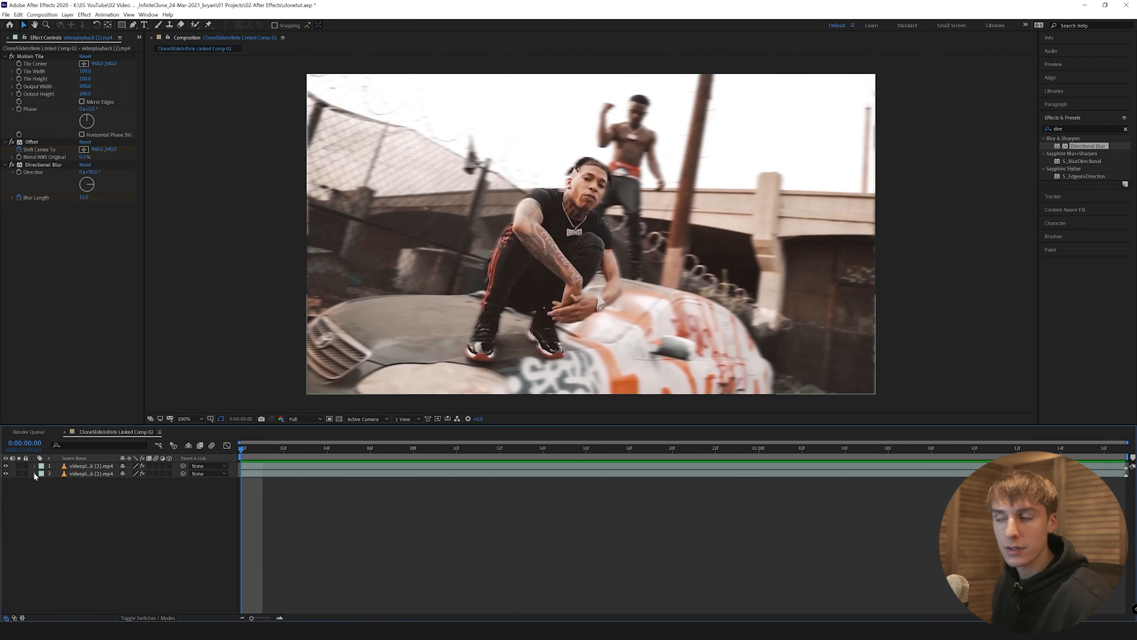
{"action": "key", "text": "space"}
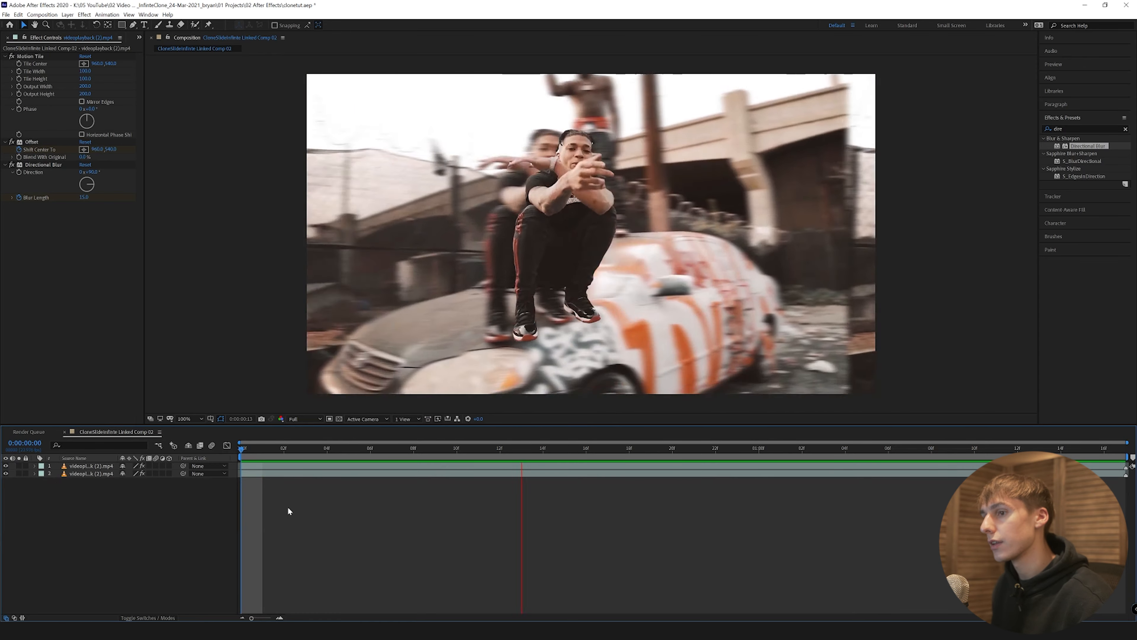
Step: Switch to Premiere Pro and play the sequence from just before the linked composition to review the effect in context
{"action": "key", "text": "alt+Tab"}
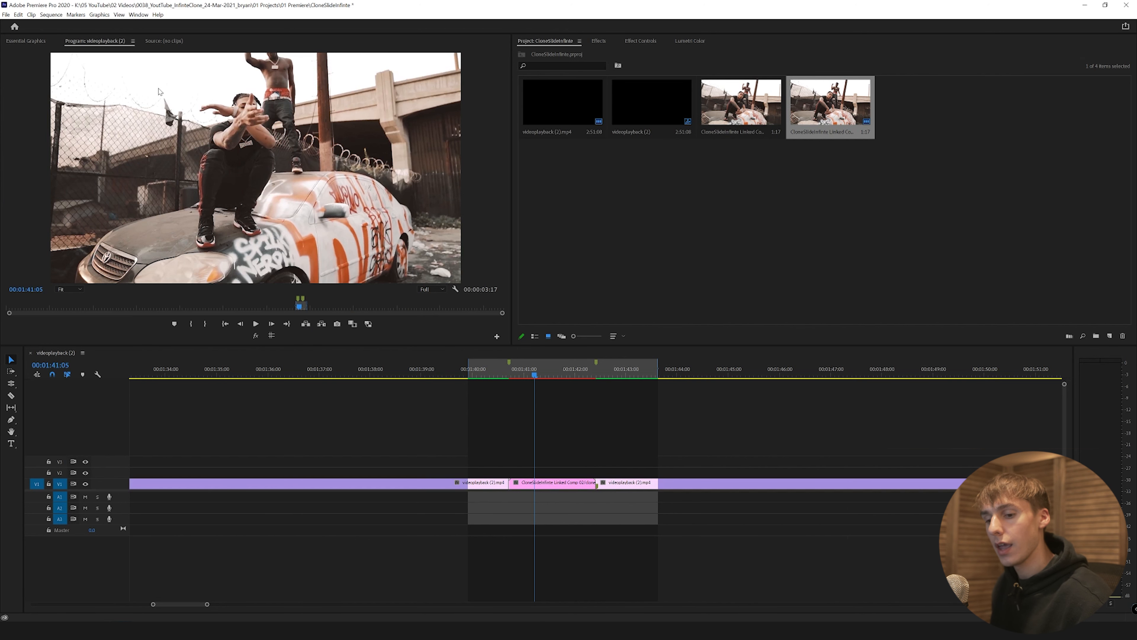
{"action": "left_click", "coordinate": [503, 367]}
{"action": "key", "text": "space"}
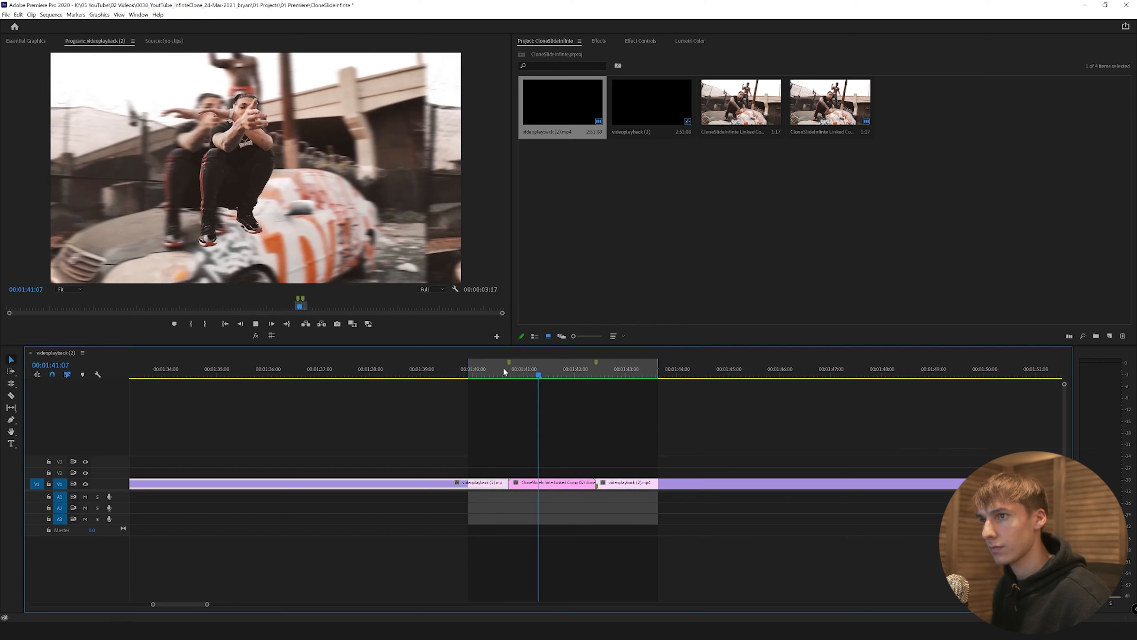
{"action": "left_click", "coordinate": [674, 398]}
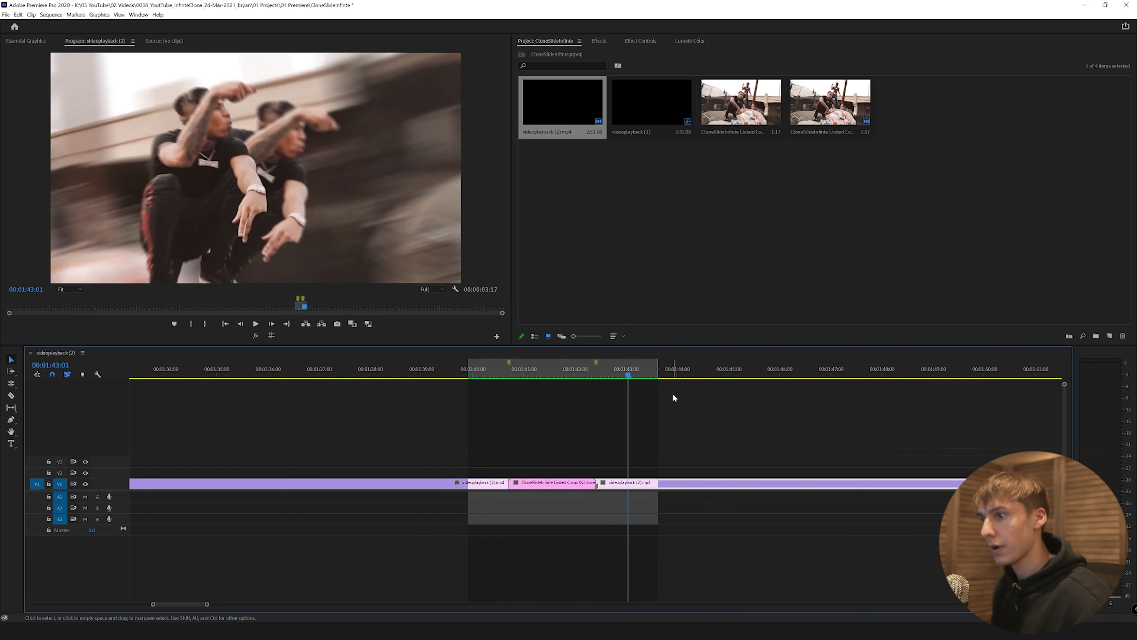
{"action": "left_click_drag", "start_coordinate": [629, 376], "coordinate": [546, 376]}
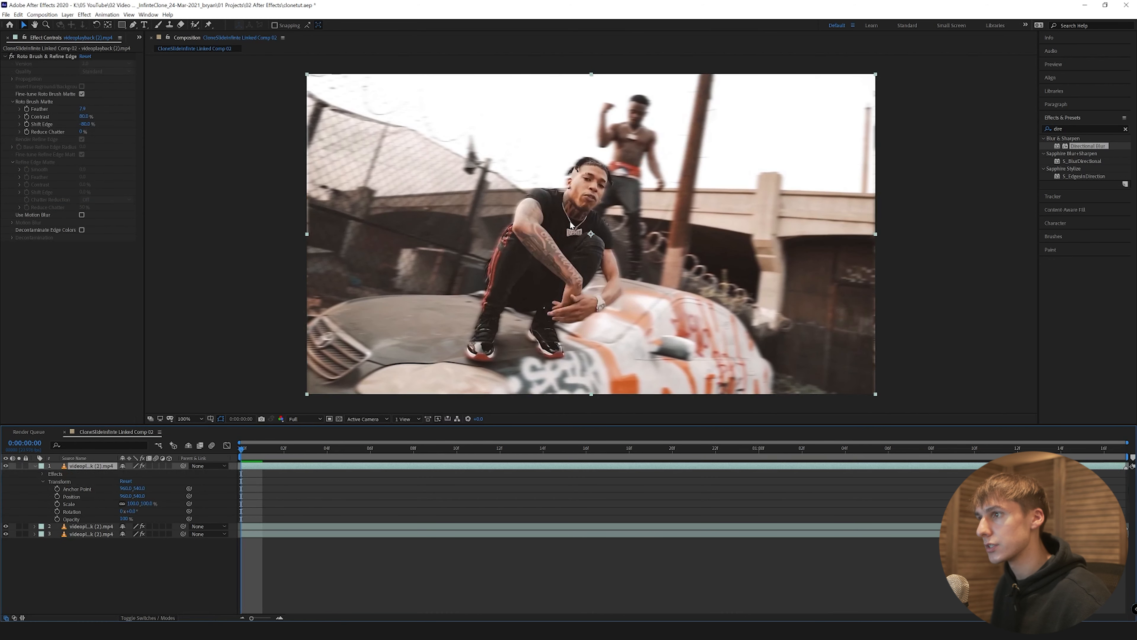
Step: Keyframe the top subject layer's Position beyond the frame's left edge at the start and reset to the original spot near the clip's end
{"action": "left_click_drag", "start_coordinate": [130, 496], "coordinate": [2, 500]}
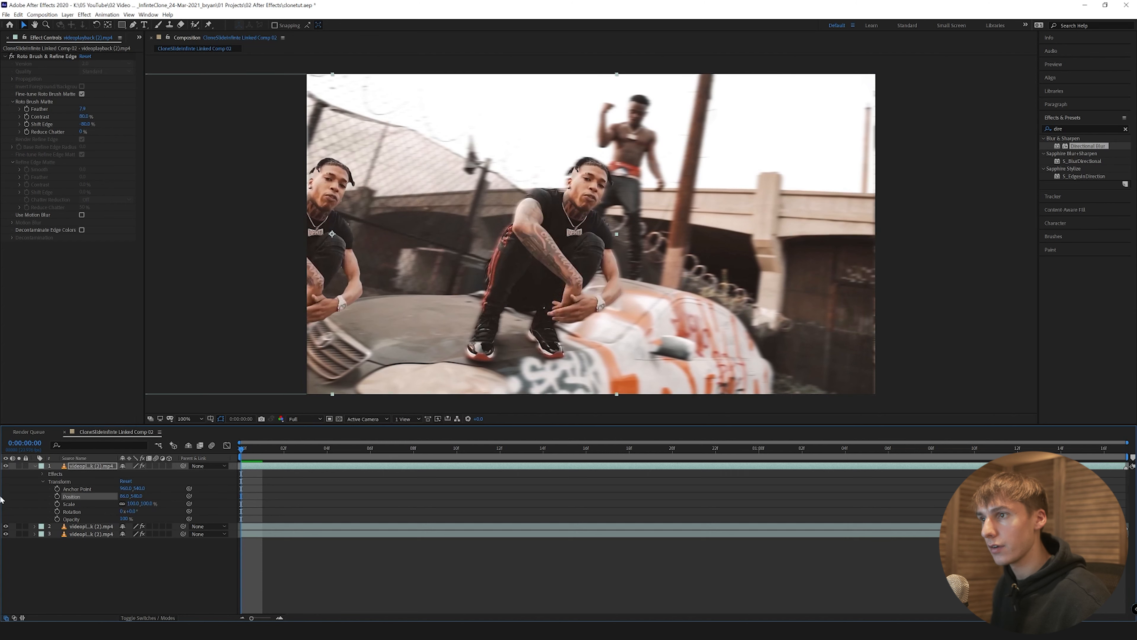
{"action": "left_click_drag", "start_coordinate": [110, 498], "coordinate": [31, 498]}
{"action": "left_click", "coordinate": [57, 497]}
{"action": "left_click", "coordinate": [1105, 449]}
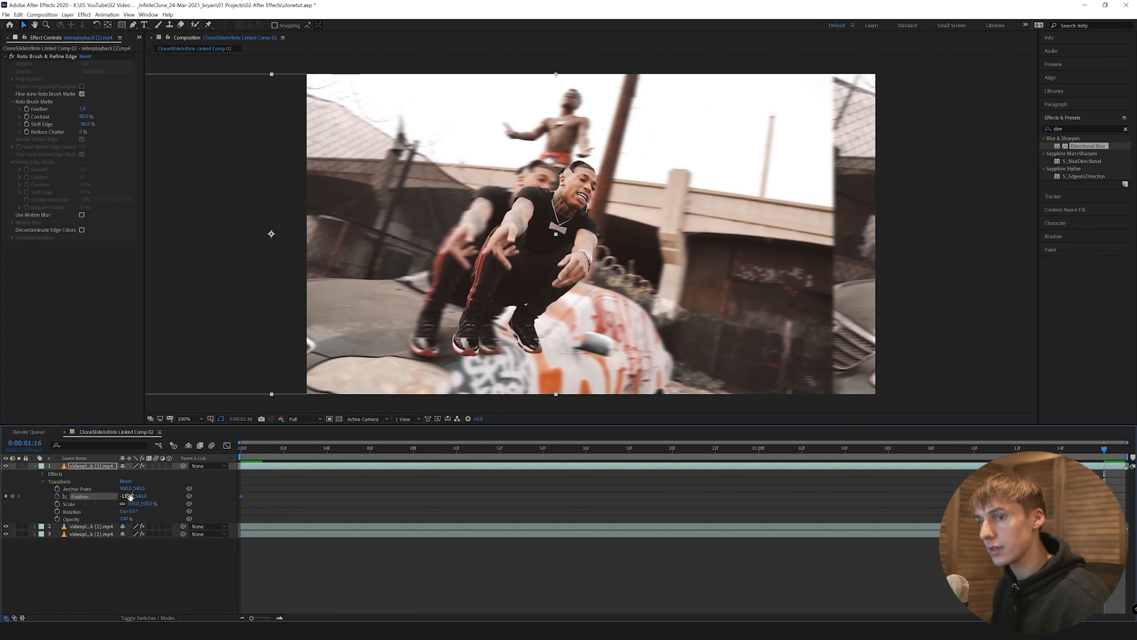
{"action": "left_click_drag", "start_coordinate": [128, 495], "coordinate": [146, 506]}
{"action": "right_click", "coordinate": [90, 497]}
{"action": "left_click", "coordinate": [109, 568]}
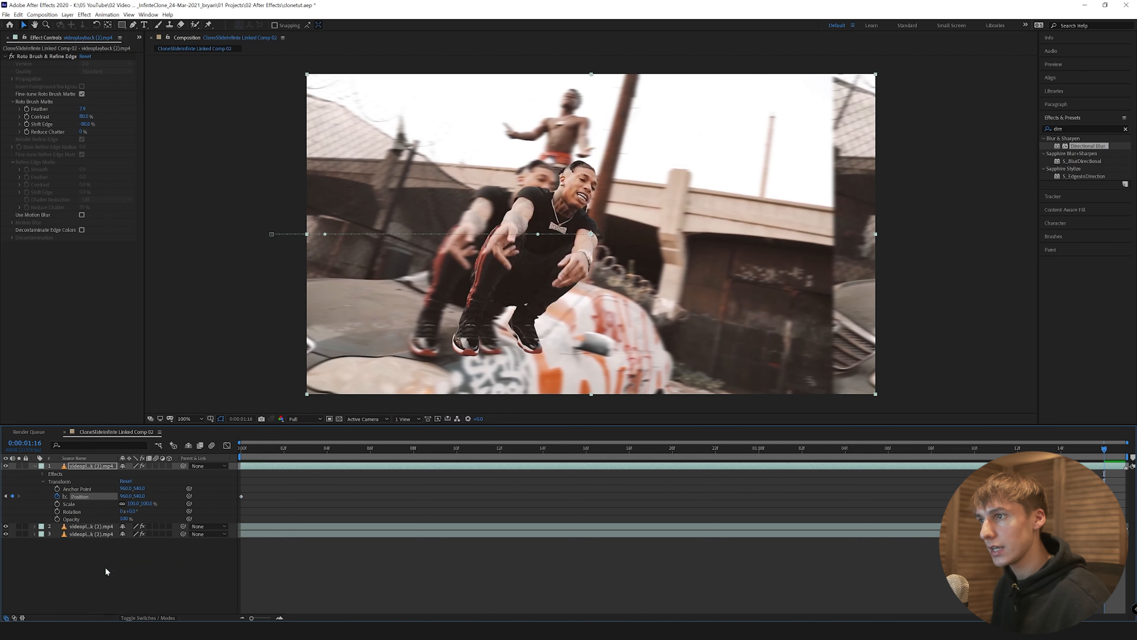
{"action": "key", "text": "Home"}
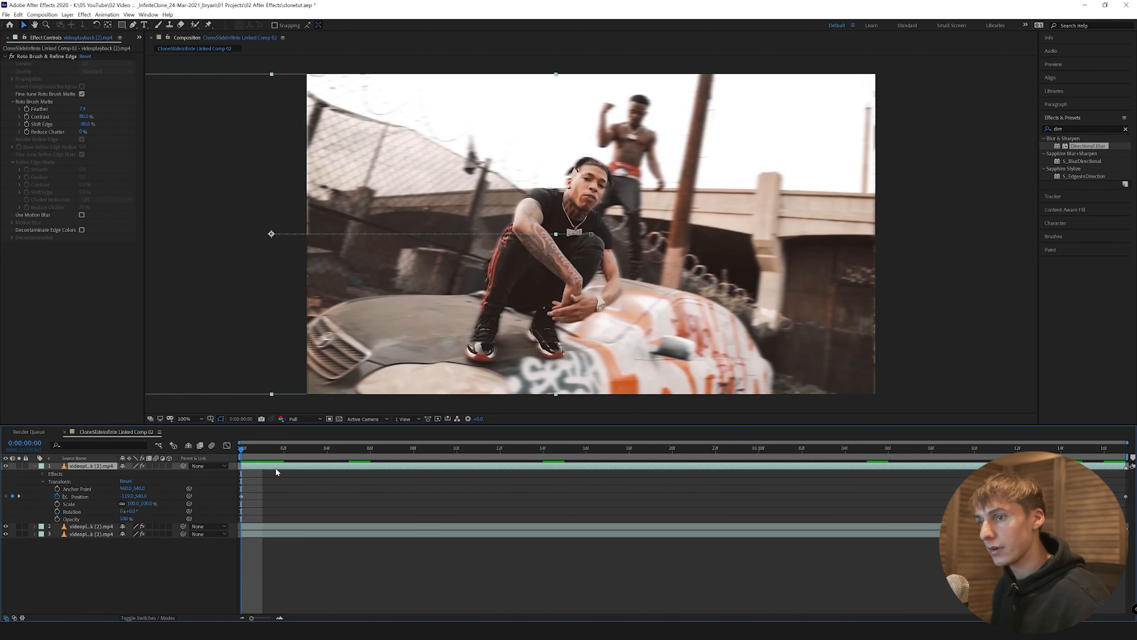
Step: Duplicate the animated subject layer and set the copy's starting Position beyond the right edge of the frame
{"action": "key", "text": "ctrl+d"}
{"action": "left_click", "coordinate": [35, 474]}
{"action": "left_click", "coordinate": [35, 466]}
{"action": "right_click", "coordinate": [76, 496]}
{"action": "left_click", "coordinate": [93, 570]}
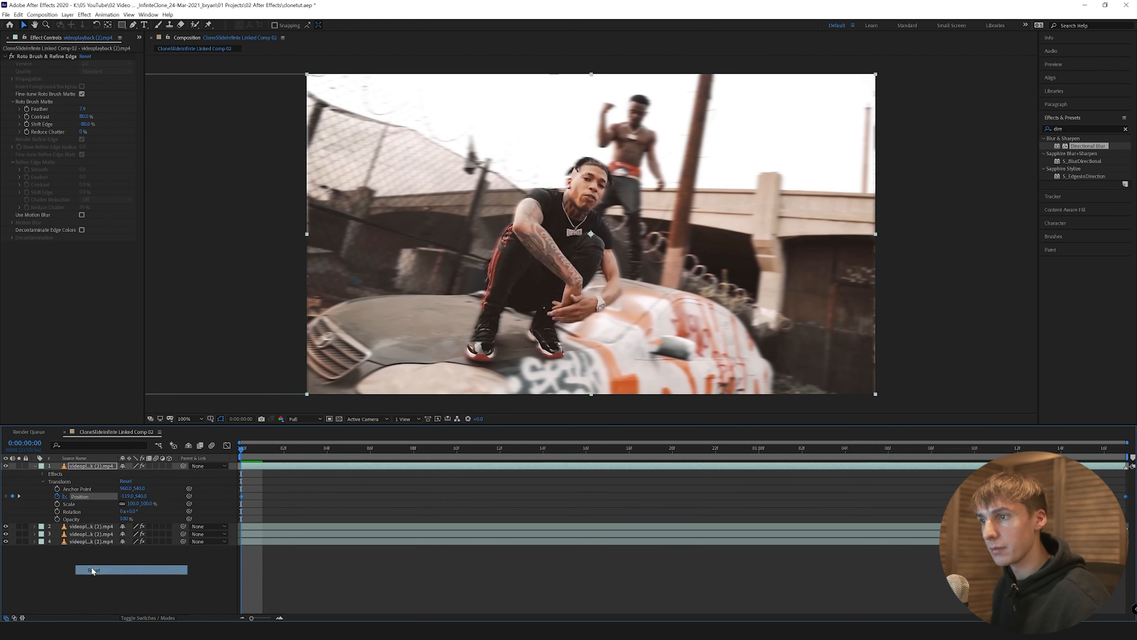
{"action": "left_click_drag", "start_coordinate": [125, 496], "coordinate": [742, 489]}
Step: Duplicate the right-hand clone, reset its starting Position, and shift the copy down so it starts below the frame
{"action": "key", "text": "ctrl+d"}
{"action": "left_click", "coordinate": [35, 474]}
{"action": "left_click", "coordinate": [35, 466]}
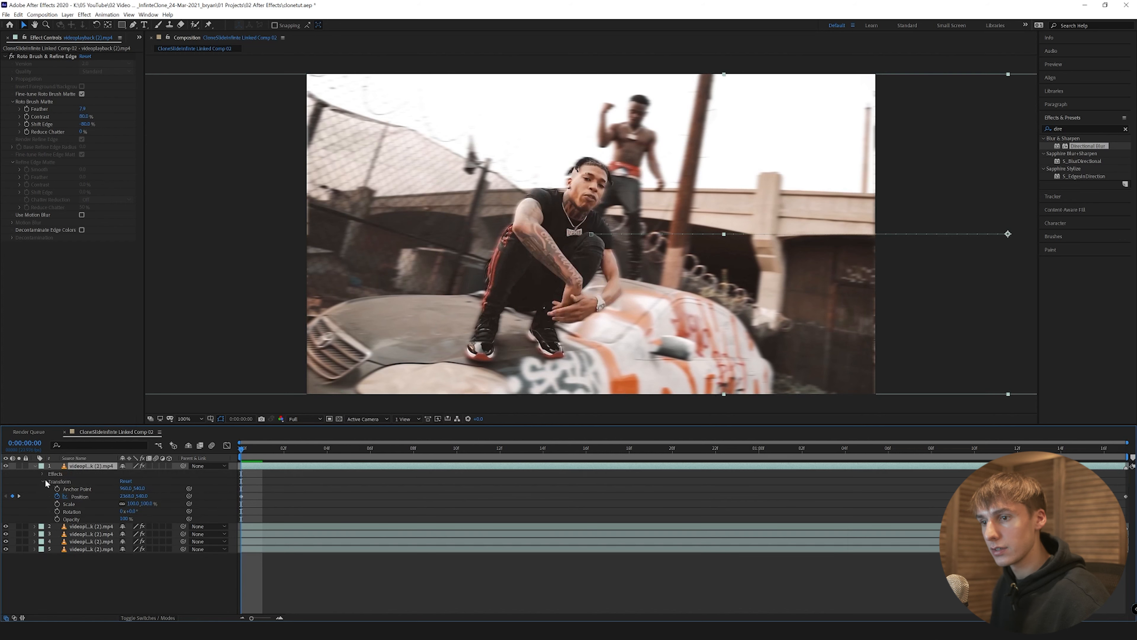
{"action": "right_click", "coordinate": [76, 496]}
{"action": "left_click", "coordinate": [93, 571]}
{"action": "left_click_drag", "start_coordinate": [136, 496], "coordinate": [509, 481]}
Step: Duplicate the bottom clone and raise the copy's starting Position so it begins above the frame
{"action": "key", "text": "ctrl+d"}
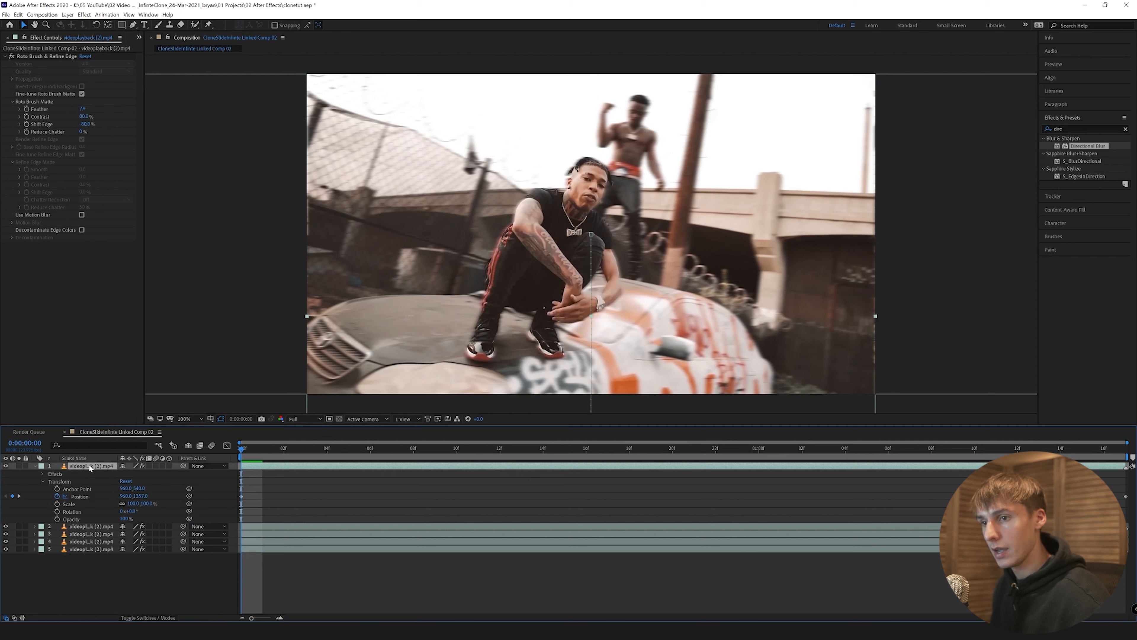
{"action": "left_click", "coordinate": [34, 472]}
{"action": "left_click", "coordinate": [34, 467]}
{"action": "left_click", "coordinate": [42, 481]}
{"action": "mouse_move", "coordinate": [141, 496]}
{"action": "left_mouse_down"}
{"action": "mouse_move", "coordinate": [157, 495]}
{"action": "mouse_move", "coordinate": [2, 492]}
{"action": "left_mouse_up"}
{"action": "left_click_drag", "start_coordinate": [146, 496], "coordinate": [27, 495]}
Step: Preview the composition and scrub through the early frames to examine how the four clones slide toward the centre
{"action": "key", "text": "space"}
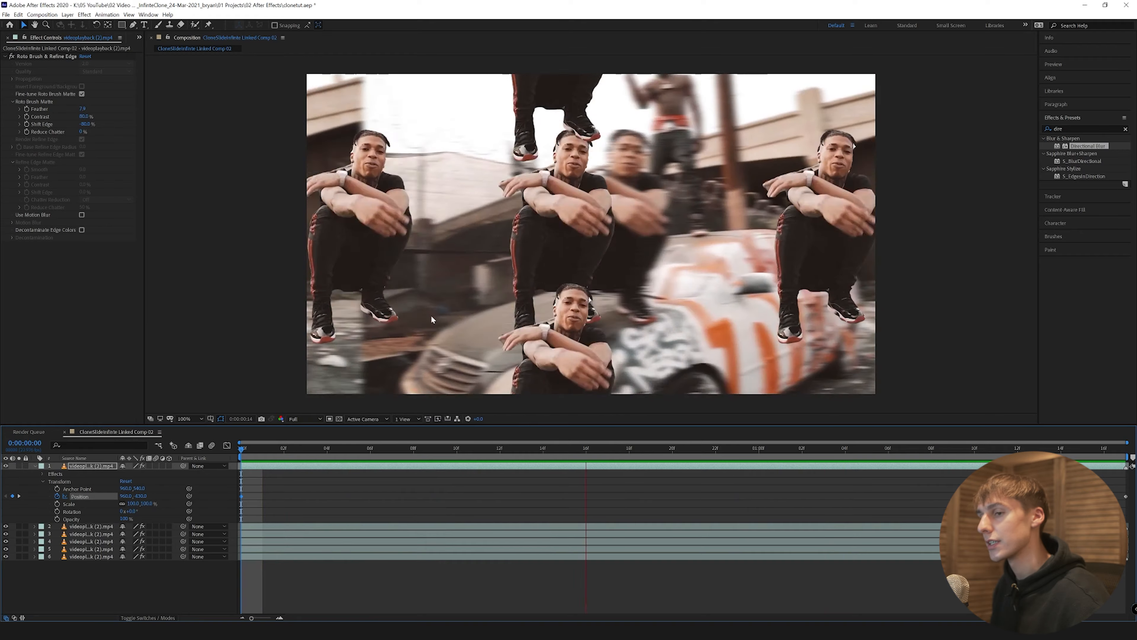
{"action": "key", "text": "space"}
{"action": "left_click", "coordinate": [35, 466]}
{"action": "left_click", "coordinate": [324, 452]}
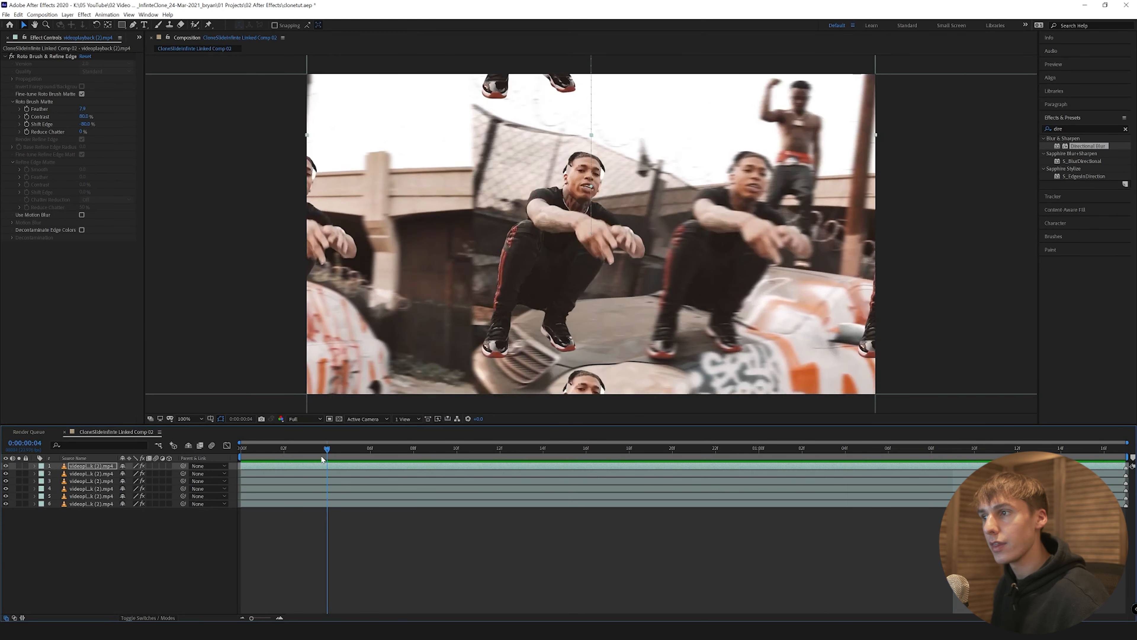
{"action": "left_click_drag", "start_coordinate": [323, 459], "coordinate": [394, 450]}
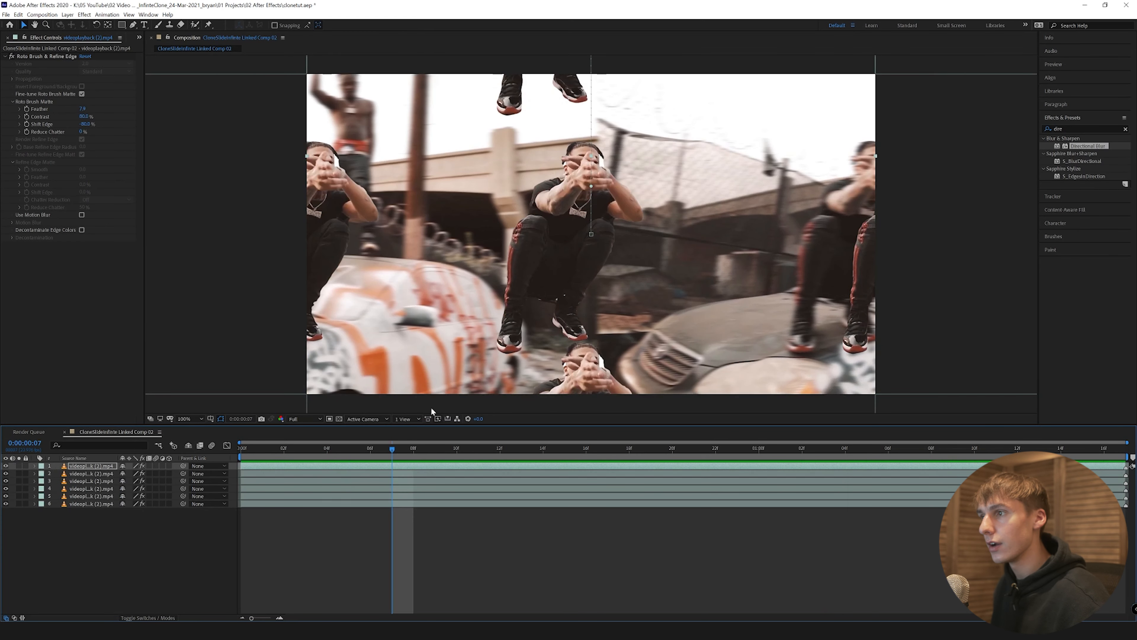
Step: Hide the stationary subject layer just above the background and play the composition again
{"action": "left_click", "coordinate": [6, 496]}
{"action": "key", "text": "space"}
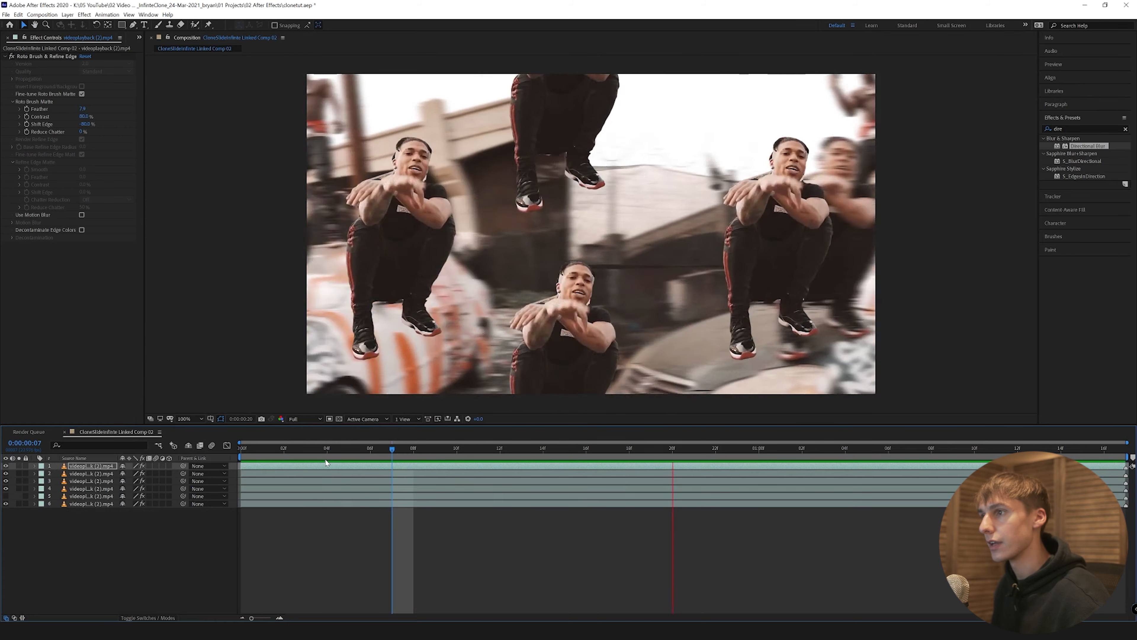
{"action": "key", "text": "space"}
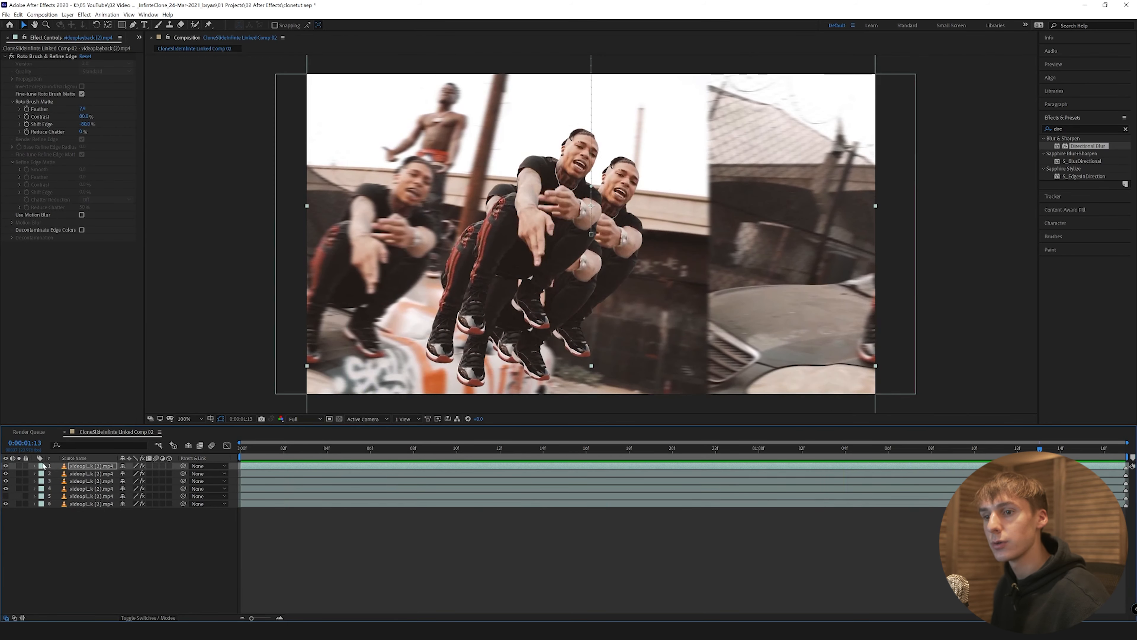
Step: Apply Easy Ease to the Position keyframes of the top two clone layers
{"action": "left_click", "coordinate": [35, 466]}
{"action": "key", "text": "F9"}
{"action": "left_click", "coordinate": [35, 526]}
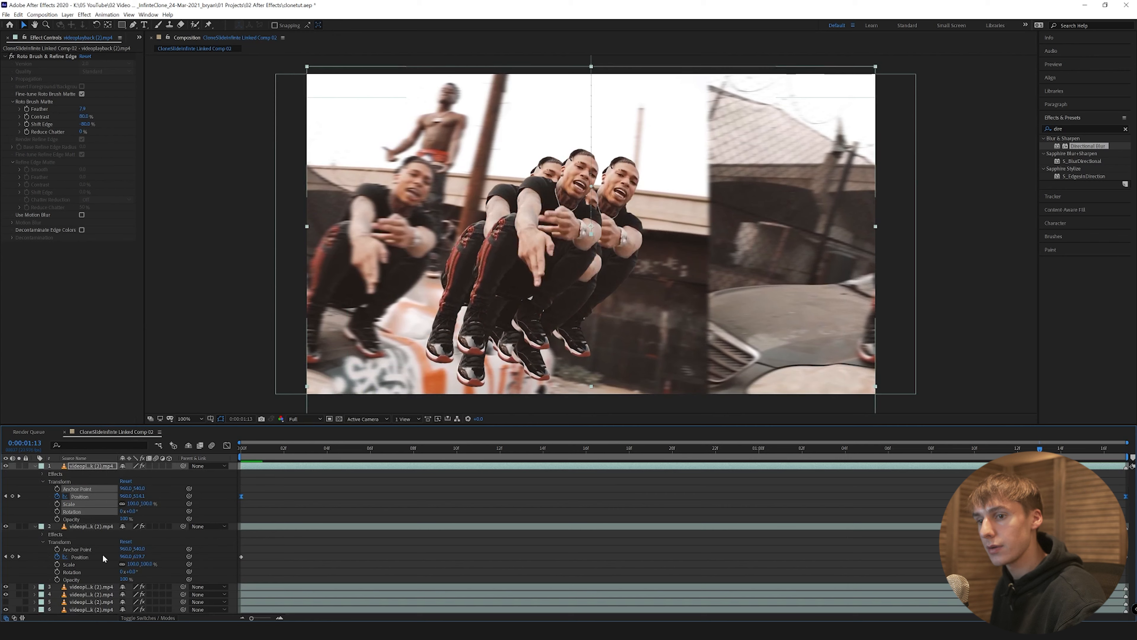
{"action": "left_click", "coordinate": [103, 557]}
{"action": "key", "text": "F9"}
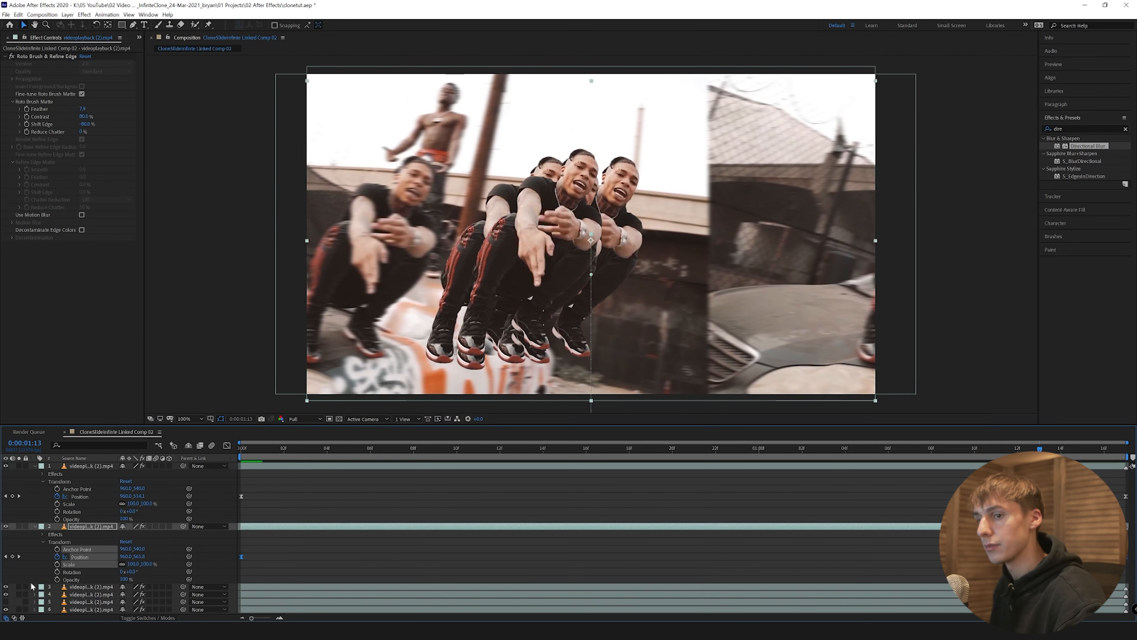
Step: Apply Easy Ease to the Position keyframes of the third and fourth clone layers, and play the composition from the start
{"action": "left_click", "coordinate": [33, 527]}
{"action": "left_click", "coordinate": [36, 466]}
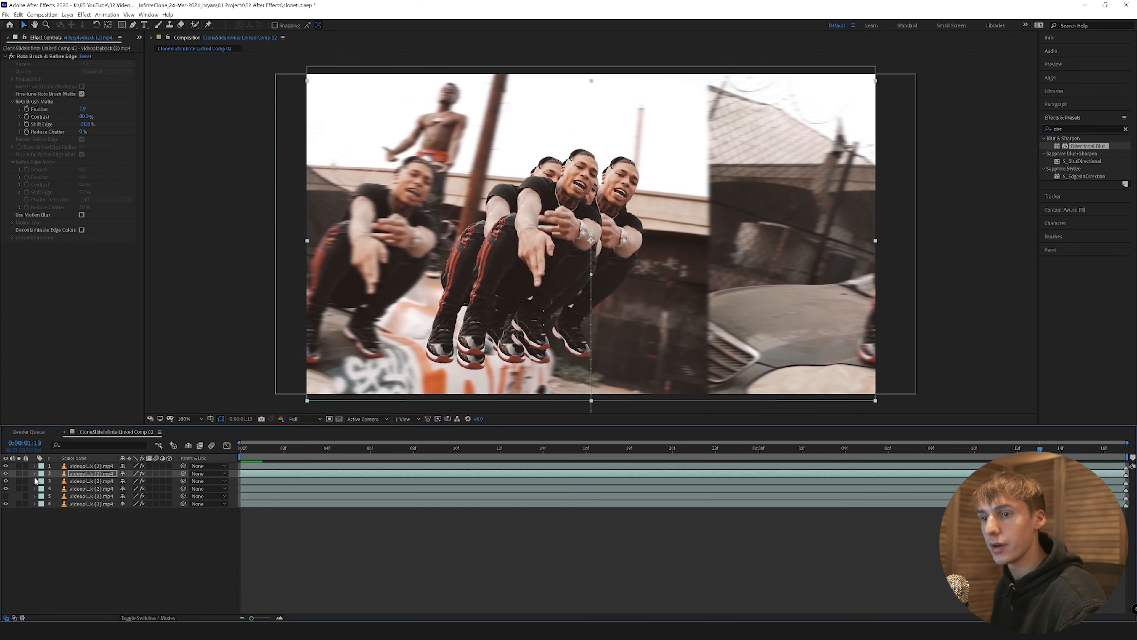
{"action": "left_click", "coordinate": [35, 481]}
{"action": "left_click", "coordinate": [35, 481]}
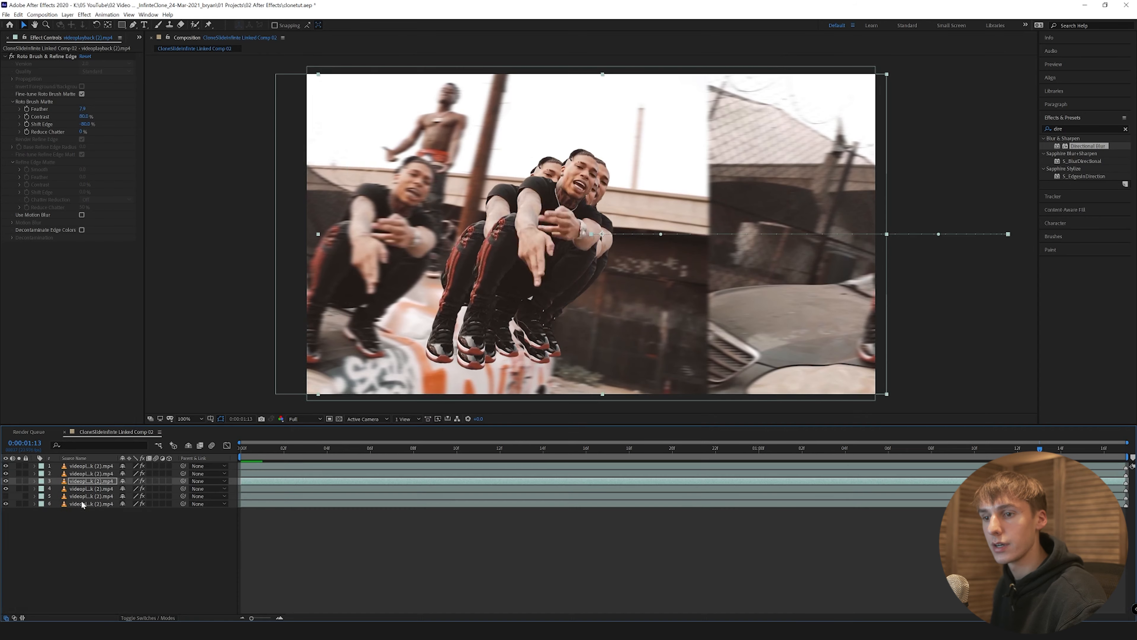
{"action": "left_click", "coordinate": [35, 488]}
{"action": "key", "text": "space"}
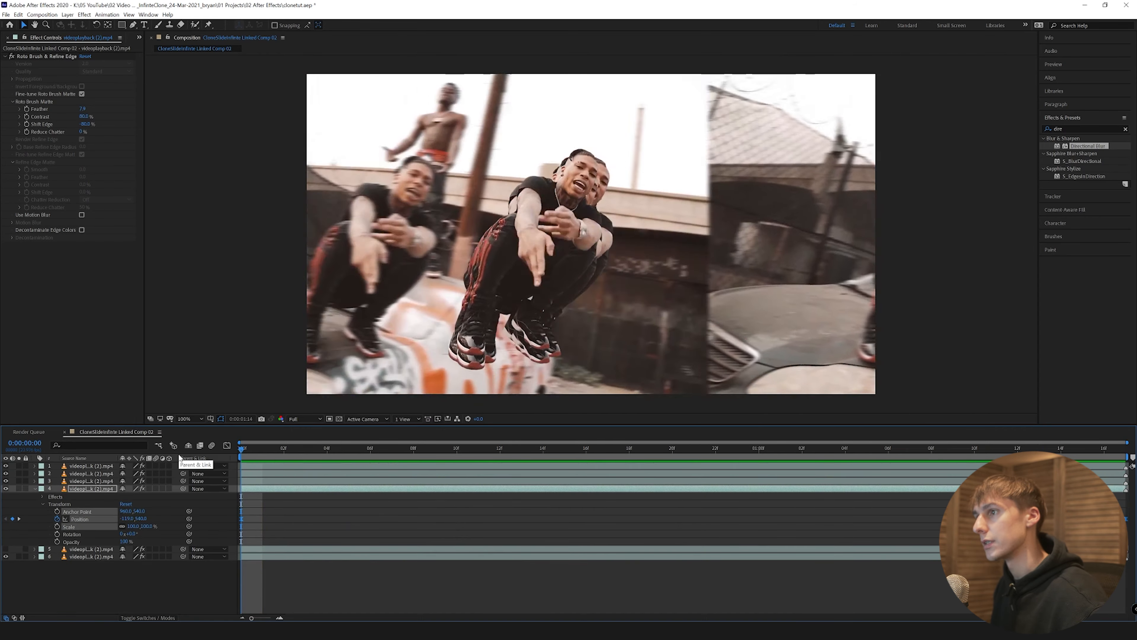
{"action": "key", "text": "space"}
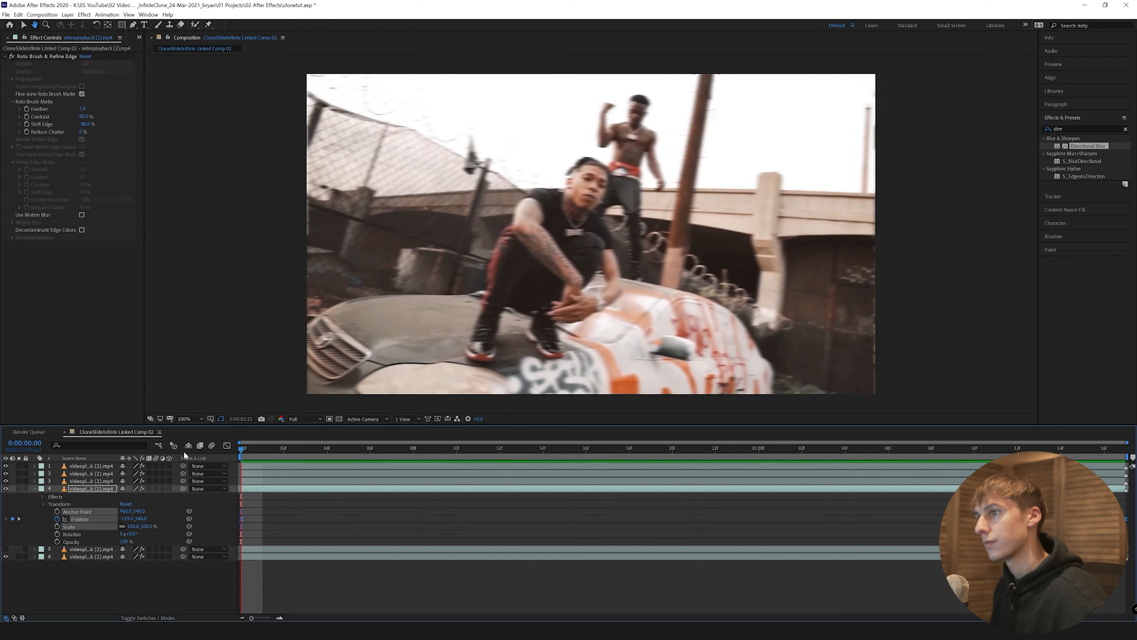
Step: Delete the four sliding clone layers and make the stationary subject layer visible again
{"action": "key", "text": "Delete"}
{"action": "left_click", "coordinate": [92, 467]}
{"action": "key", "text": "Delete"}
{"action": "left_click", "coordinate": [92, 466]}
{"action": "key", "text": "Delete"}
{"action": "left_click", "coordinate": [92, 466]}
{"action": "key", "text": "Delete"}
{"action": "left_click", "coordinate": [6, 467]}
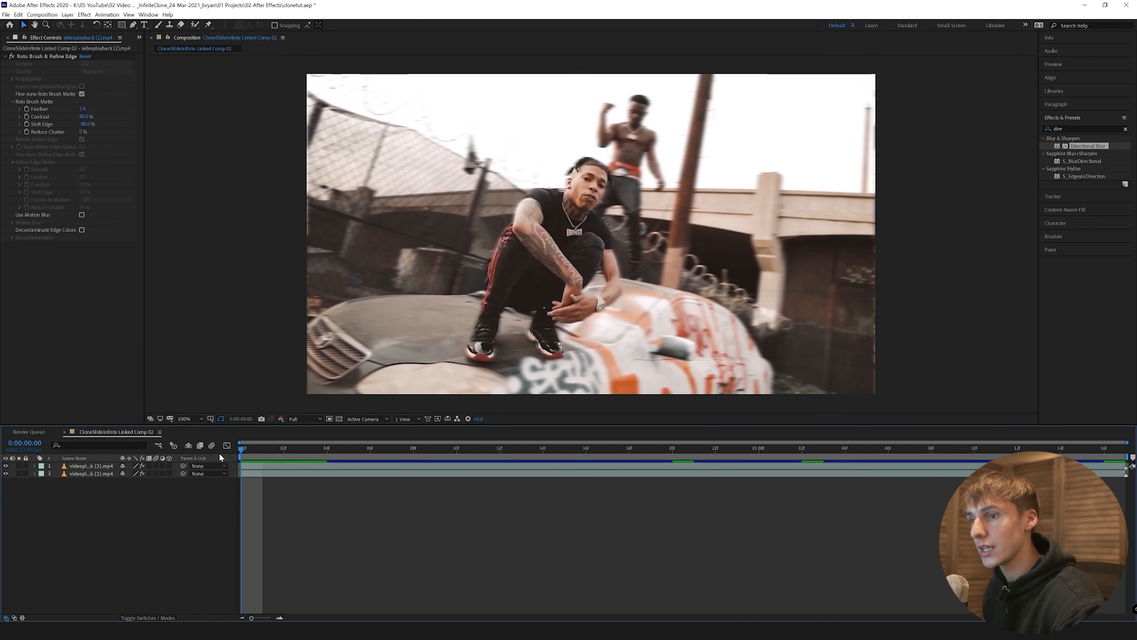
Step: Duplicate the rotoscoped subject layer and keyframe all Transform properties of the lower copy at the first frame
{"action": "mouse_move", "coordinate": [249, 450]}
{"action": "left_mouse_down"}
{"action": "mouse_move", "coordinate": [417, 453]}
{"action": "mouse_move", "coordinate": [242, 450]}
{"action": "left_mouse_up"}
{"action": "left_click", "coordinate": [73, 466]}
{"action": "key", "text": "ctrl+d"}
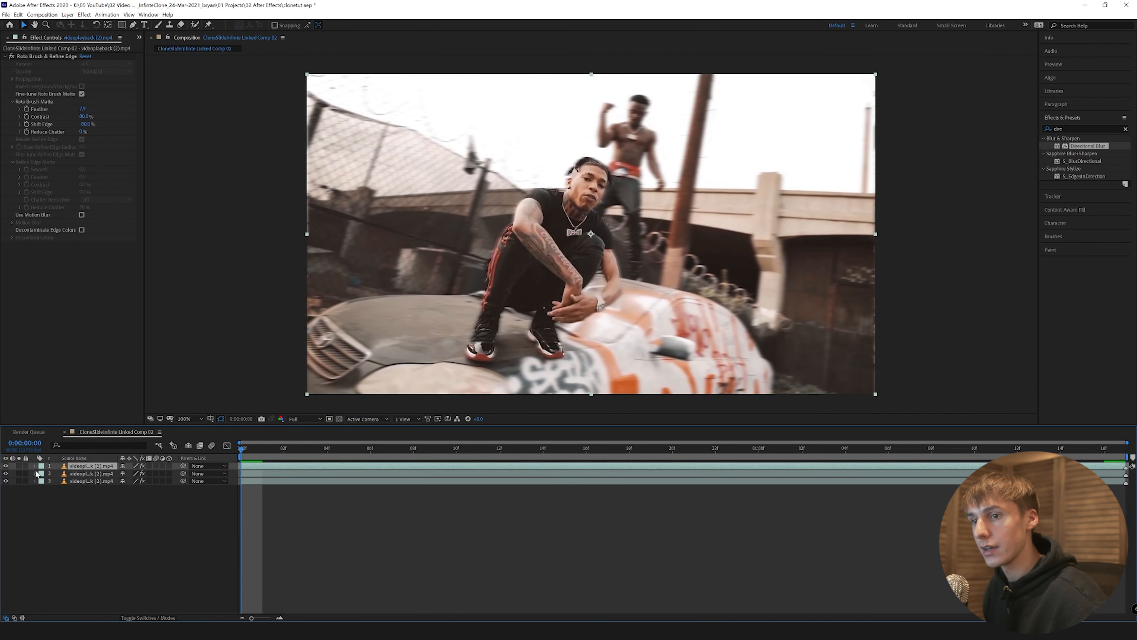
{"action": "left_click", "coordinate": [73, 474]}
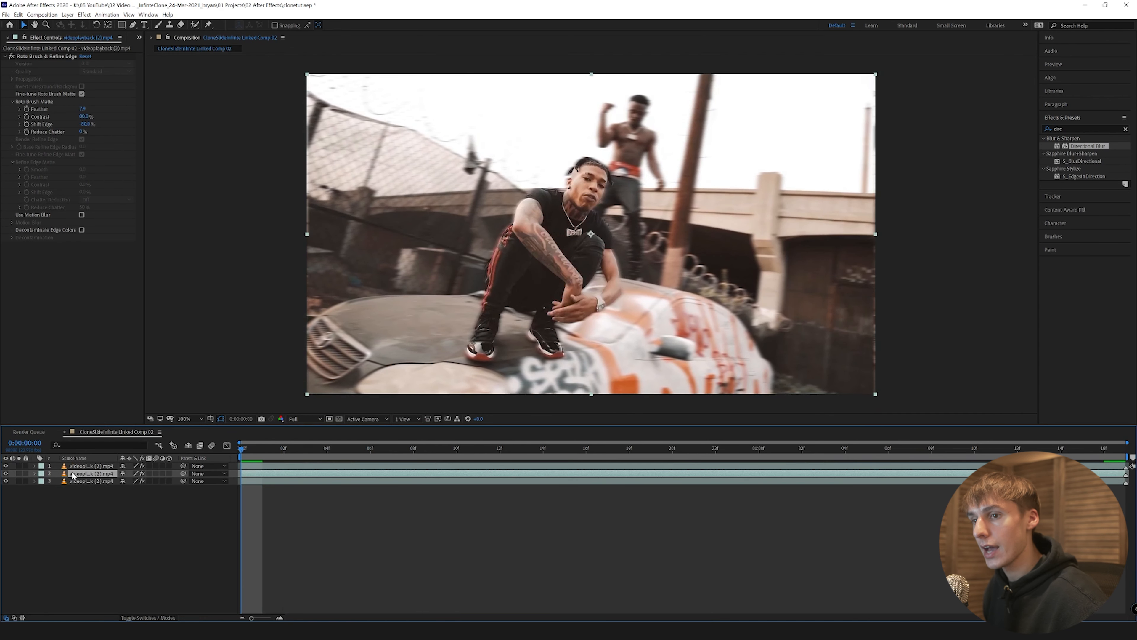
{"action": "left_click", "coordinate": [35, 474]}
{"action": "left_click", "coordinate": [43, 489]}
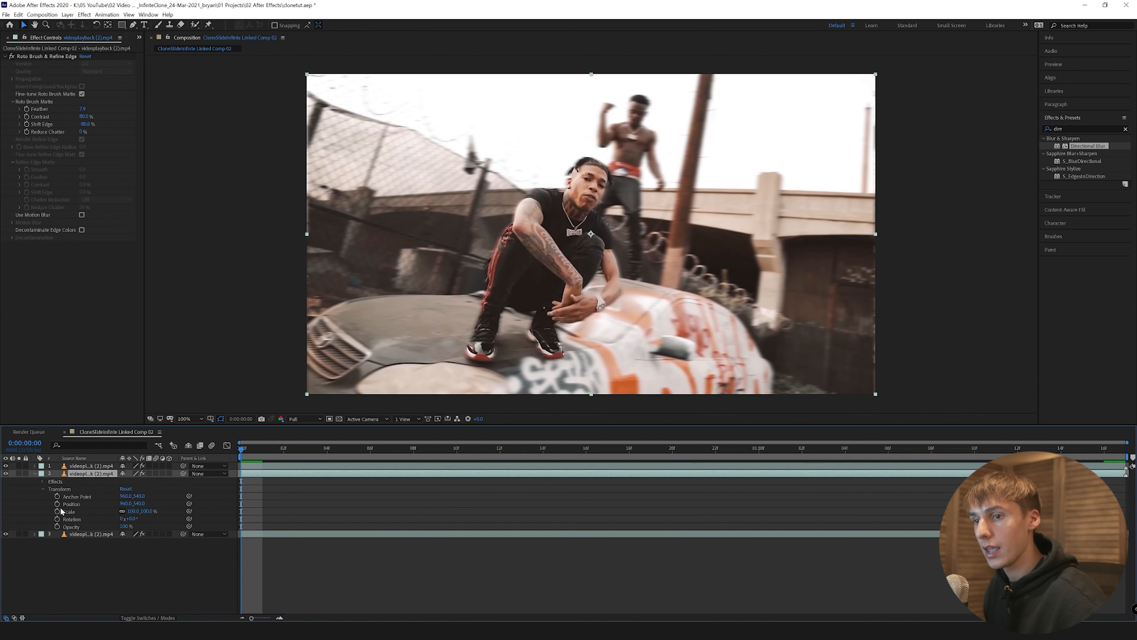
{"action": "left_click_drag", "start_coordinate": [57, 496], "coordinate": [57, 527]}
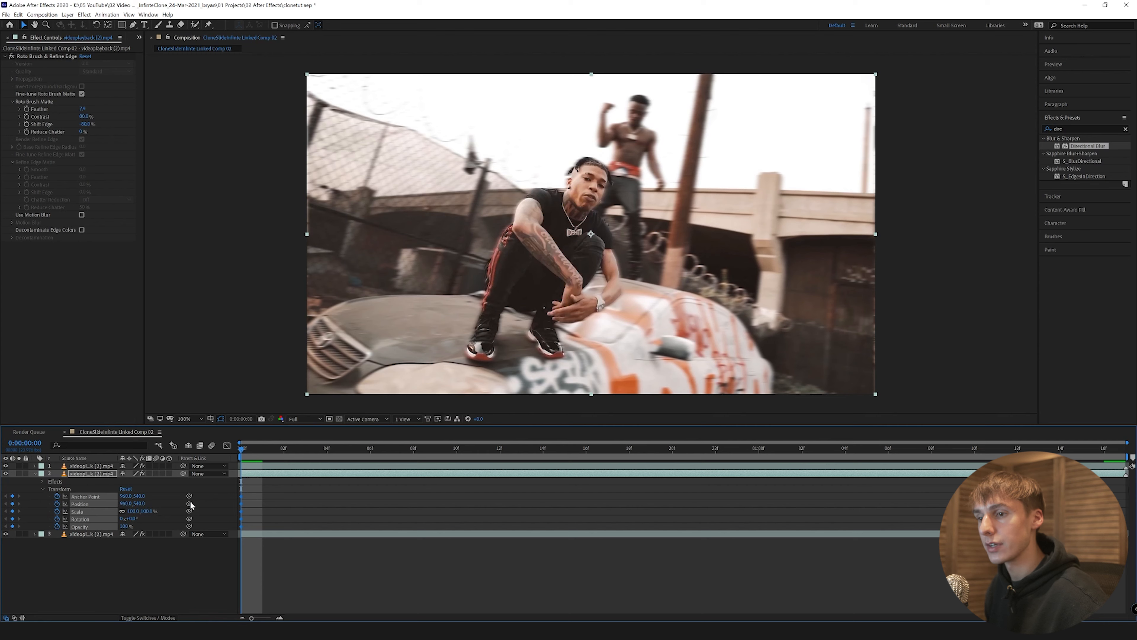
Step: Keyframe the lower subject copy at X about 1057 with about 16° rotation on frame 12, and reset all its Transform properties on frame 22
{"action": "left_click_drag", "start_coordinate": [544, 455], "coordinate": [502, 459]}
{"action": "mouse_move", "coordinate": [130, 503]}
{"action": "left_mouse_down"}
{"action": "mouse_move", "coordinate": [169, 503]}
{"action": "mouse_move", "coordinate": [142, 518]}
{"action": "left_mouse_up"}
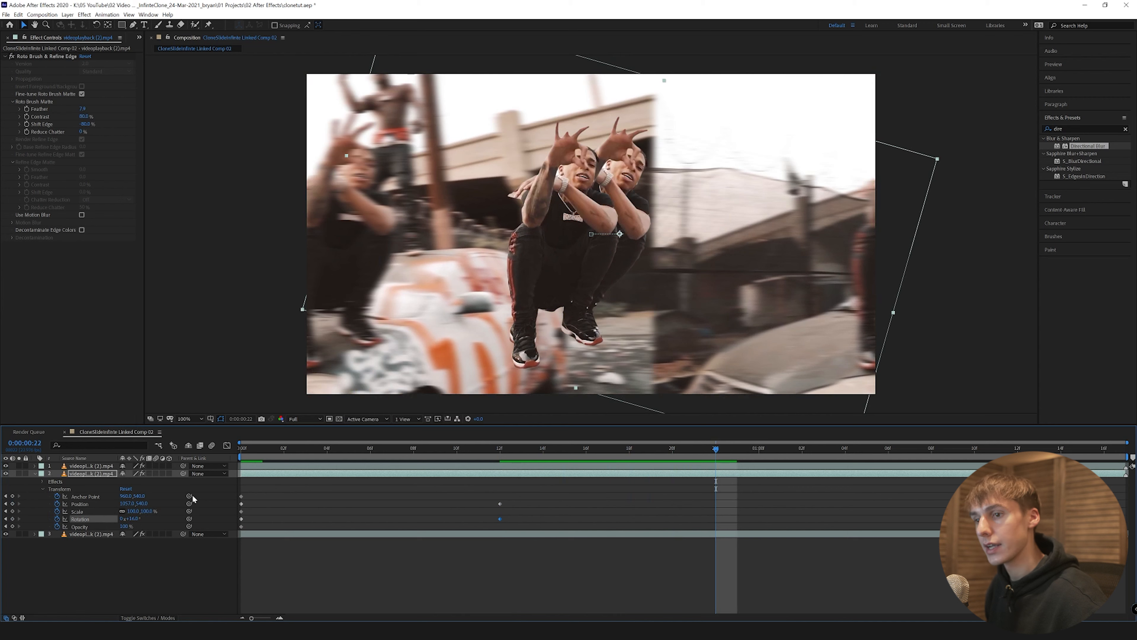
{"action": "left_click", "coordinate": [79, 505]}
{"action": "key", "text": "ctrl+a"}
{"action": "right_click", "coordinate": [81, 526]}
{"action": "left_click", "coordinate": [71, 496]}
{"action": "right_click", "coordinate": [83, 526]}
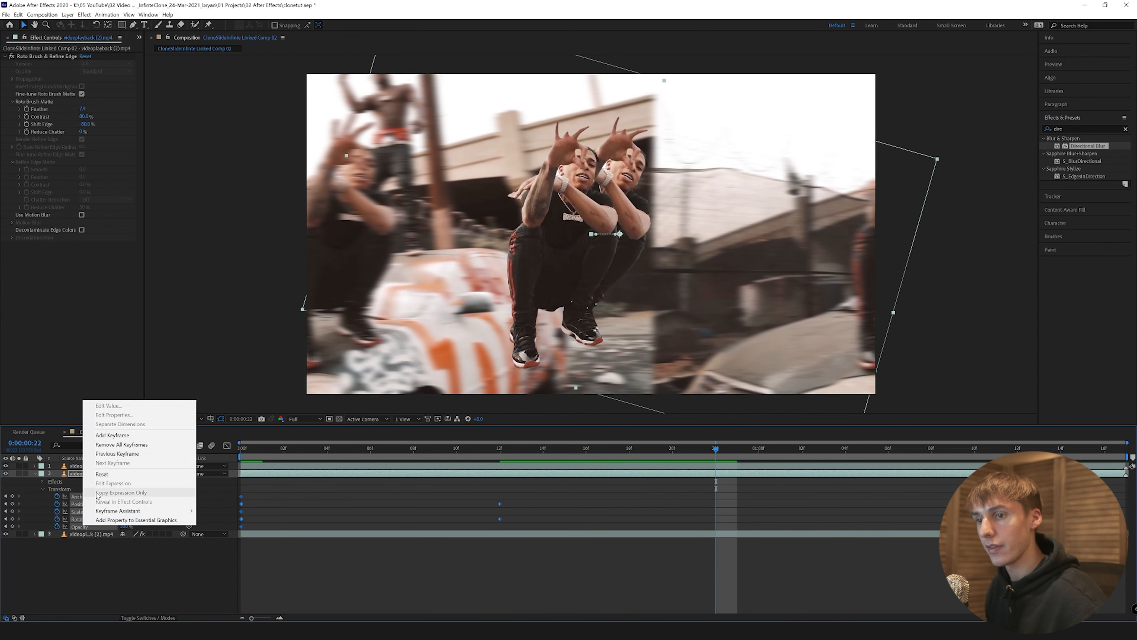
{"action": "left_click", "coordinate": [96, 474]}
Step: Apply Easy Ease to all Transform keyframes of the lower subject copy and play the composition from the start
{"action": "key", "text": "Home"}
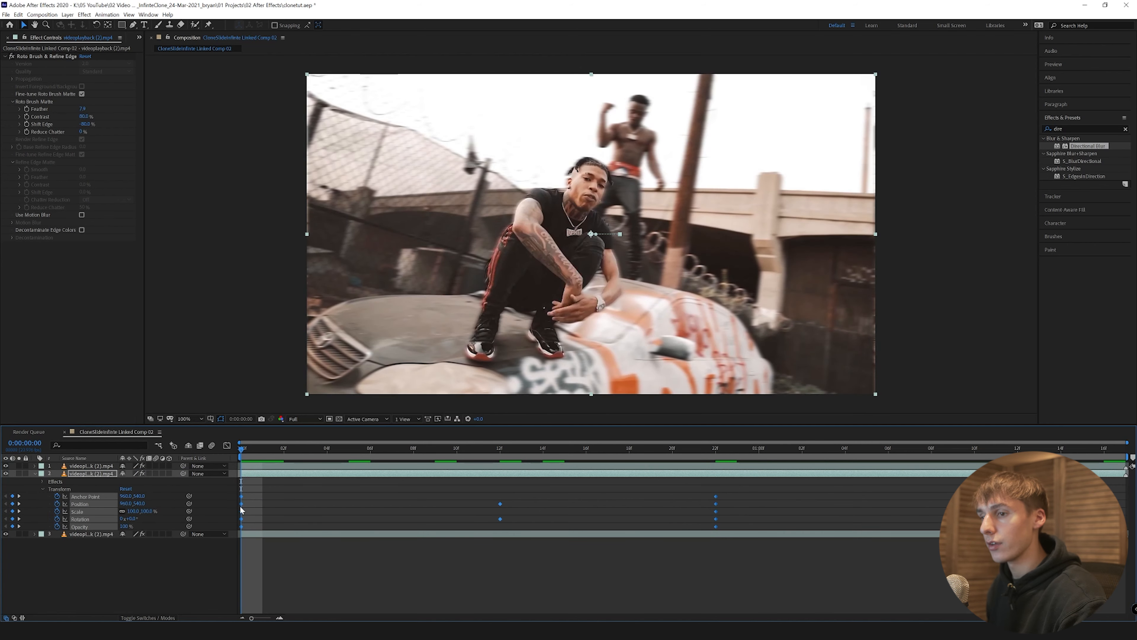
{"action": "key", "text": "F9"}
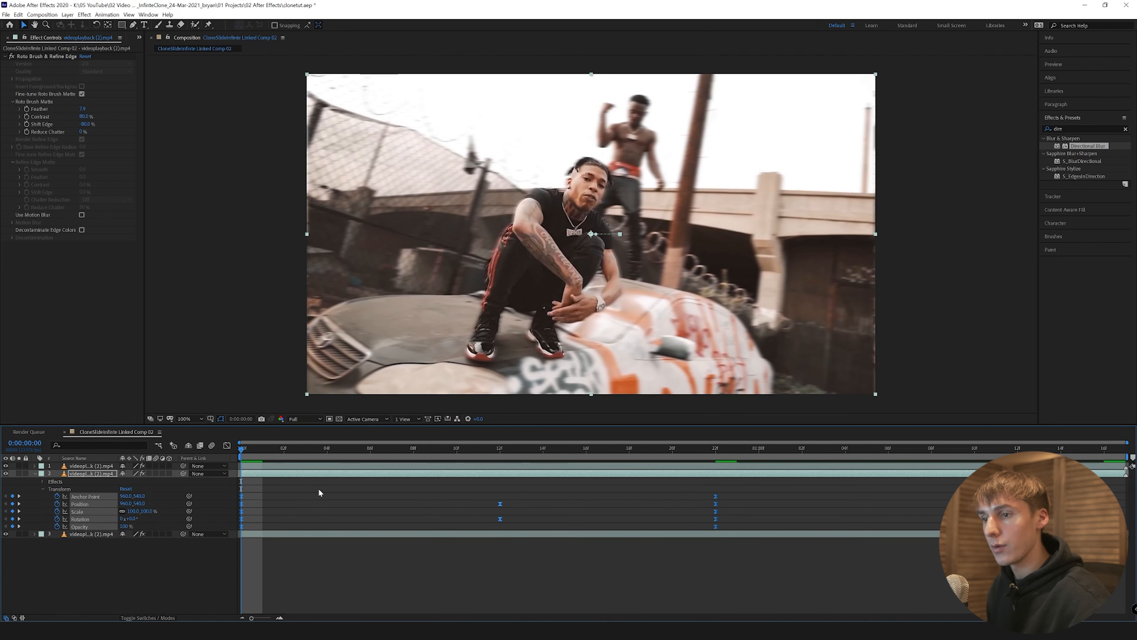
{"action": "key", "text": "space"}
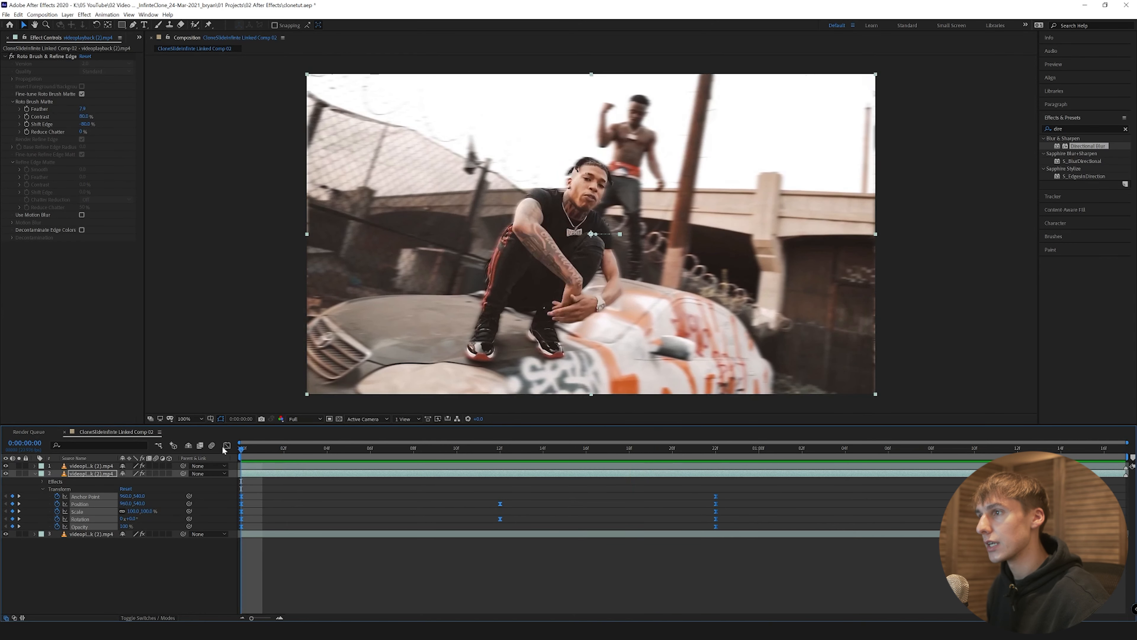
{"action": "key", "text": "space"}
Step: Enable motion blur on the lower subject copy and play the composition to check it
{"action": "left_click", "coordinate": [140, 618]}
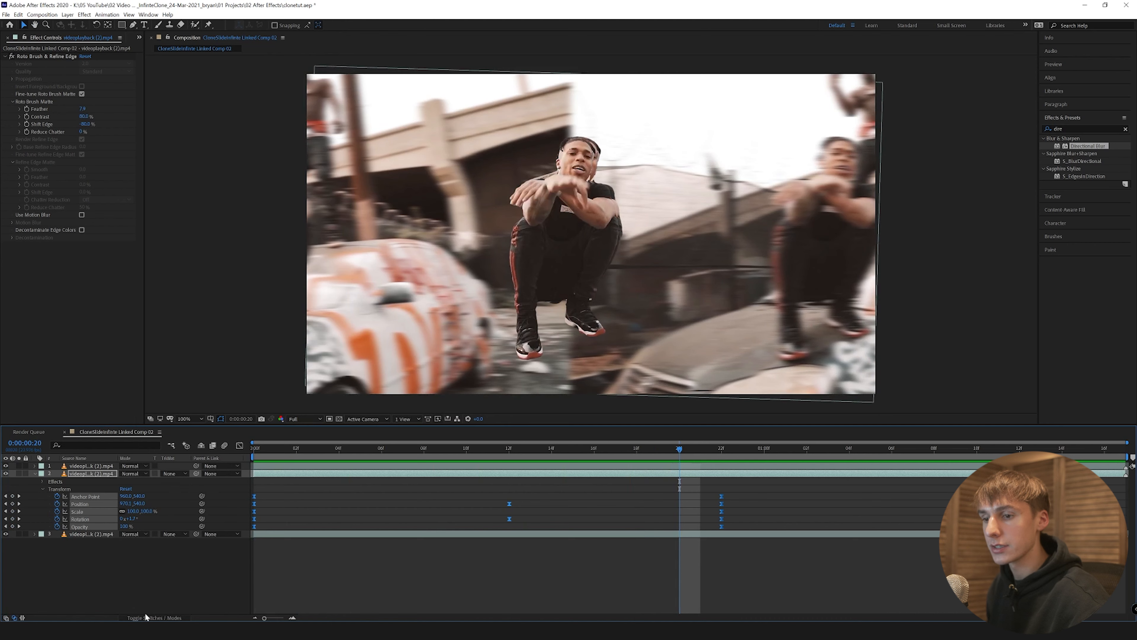
{"action": "left_click", "coordinate": [142, 617]}
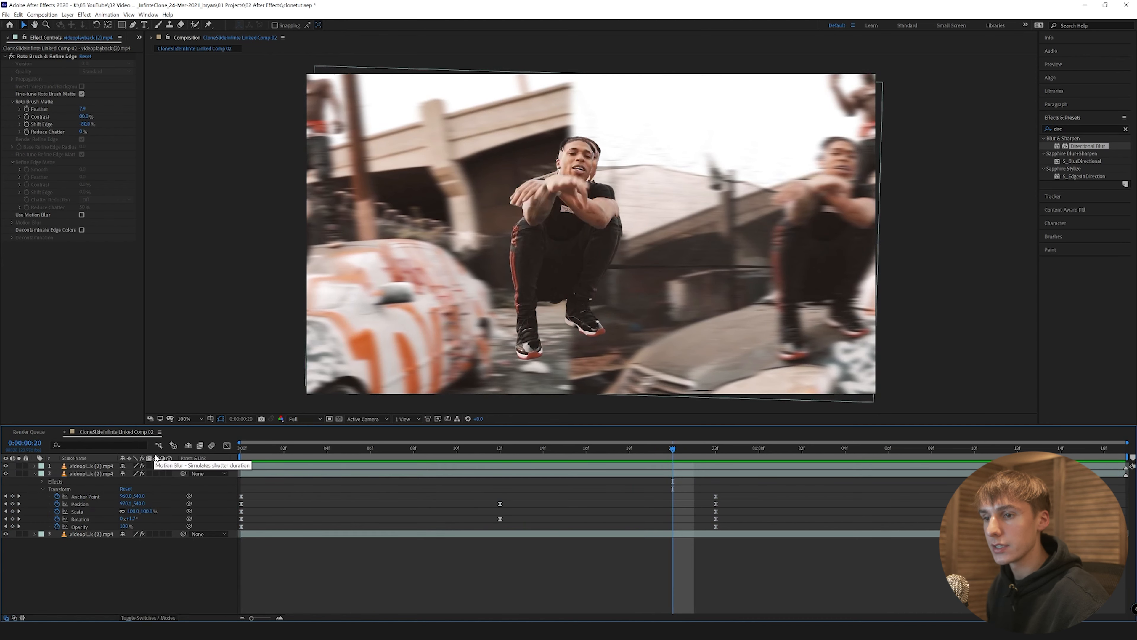
{"action": "left_click", "coordinate": [156, 473]}
{"action": "key", "text": "space"}
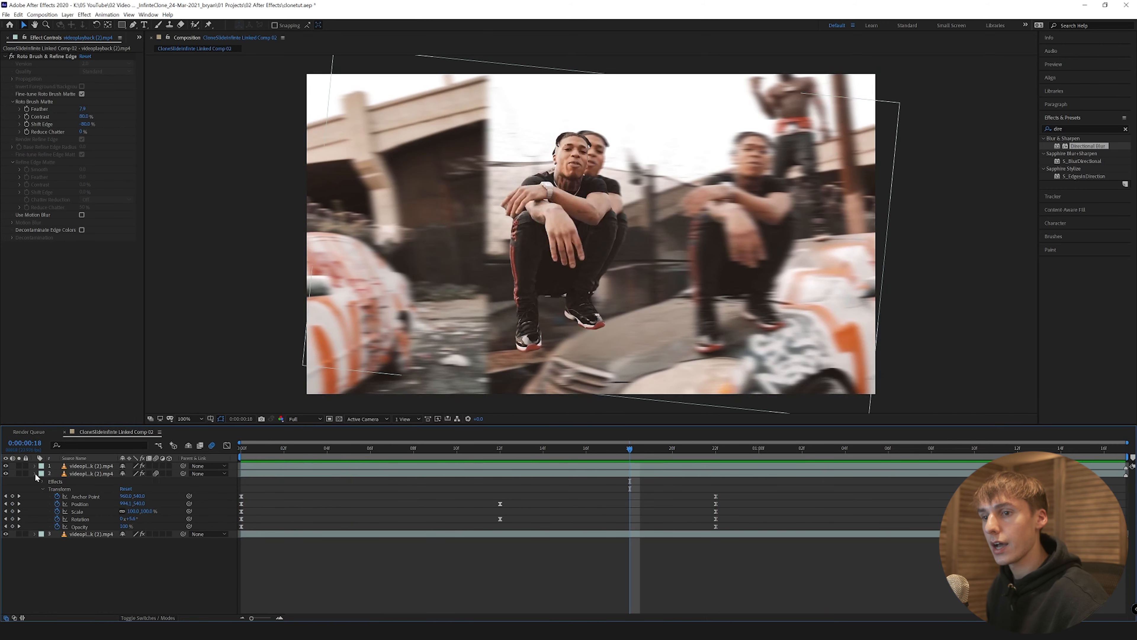
Step: Pre-compose both subject layers and the background, and keyframe all Transform properties of the new pre-composition at the first frame
{"action": "left_click", "coordinate": [35, 474]}
{"action": "left_click_drag", "start_coordinate": [77, 488], "coordinate": [83, 469]}
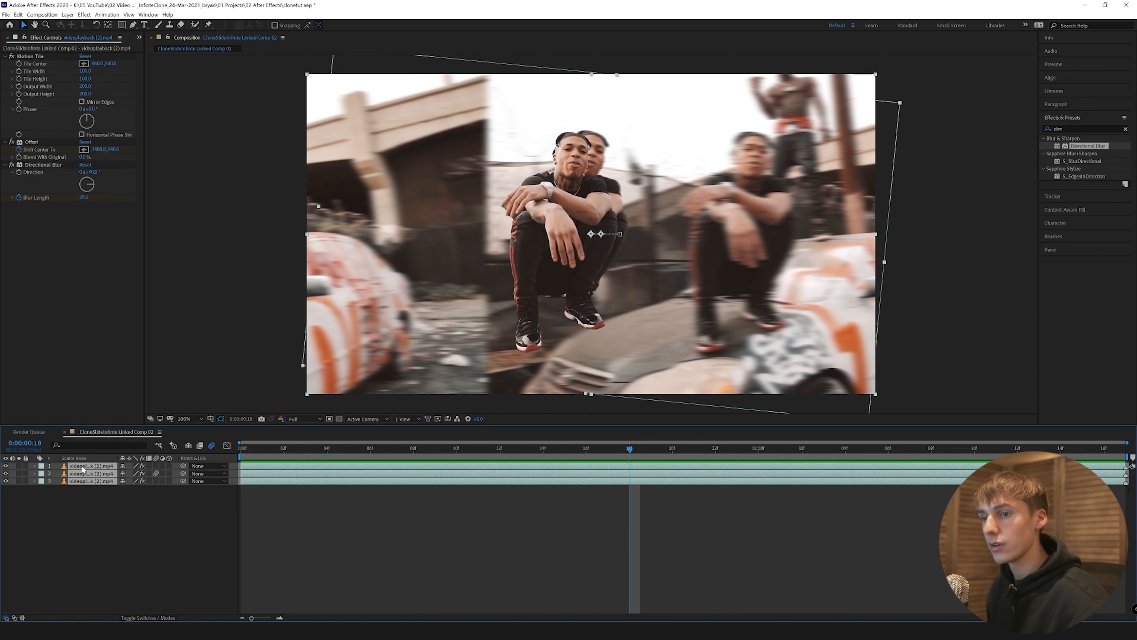
{"action": "right_click", "coordinate": [104, 476]}
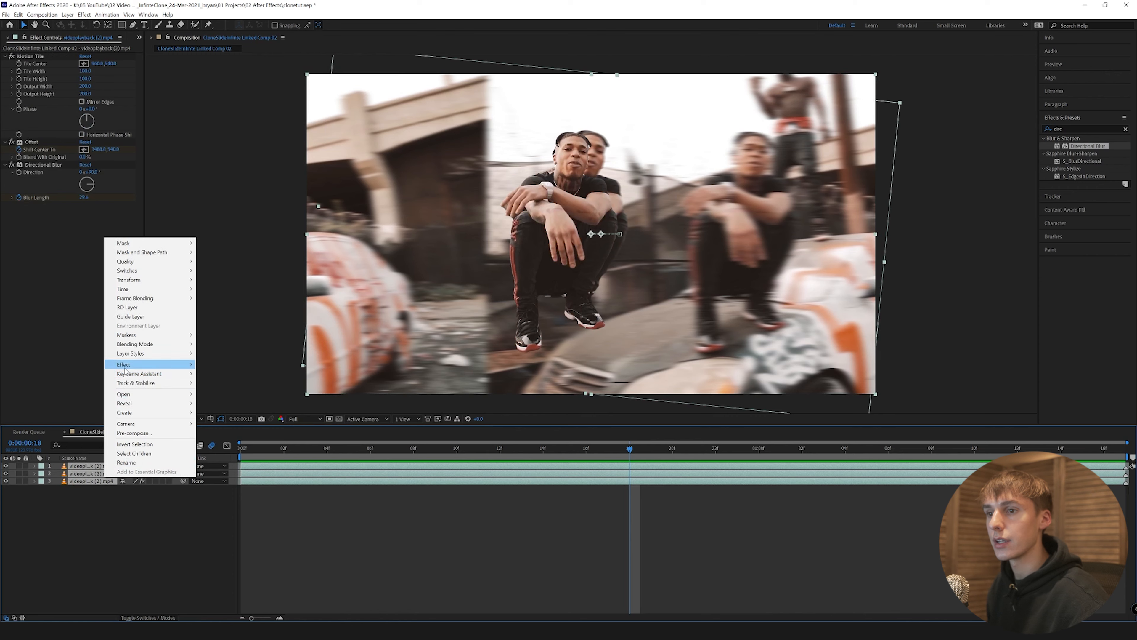
{"action": "left_click", "coordinate": [134, 432]}
{"action": "key", "text": "Return"}
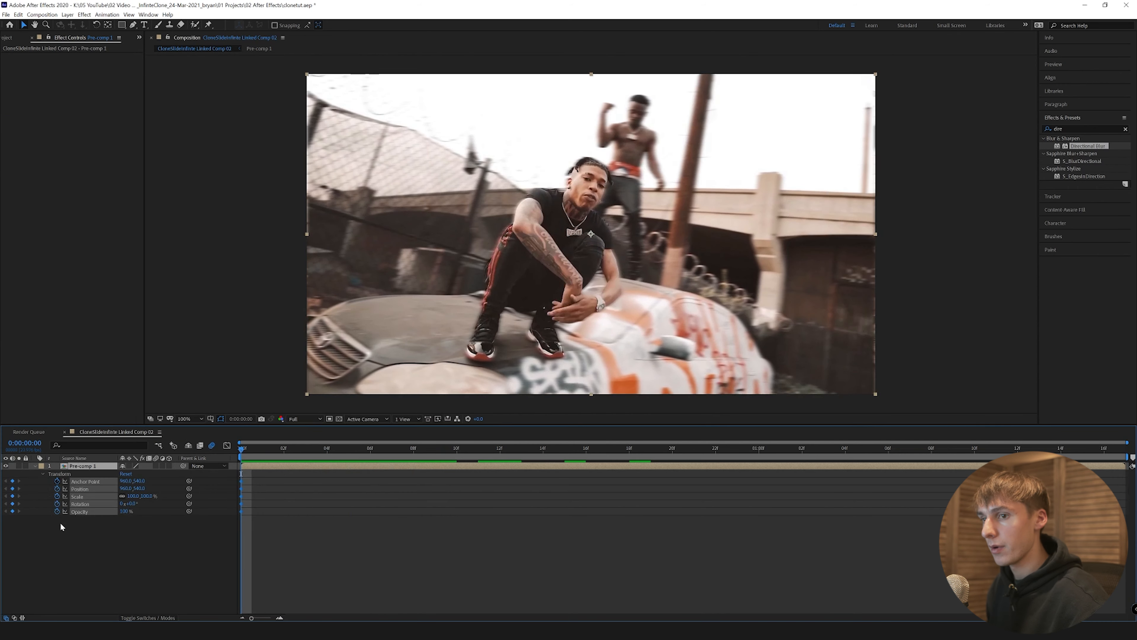
Step: Keyframe the pre-composition at about 123% scale and Y position about 605 on frame 12, and play it
{"action": "left_click_drag", "start_coordinate": [313, 456], "coordinate": [500, 461]}
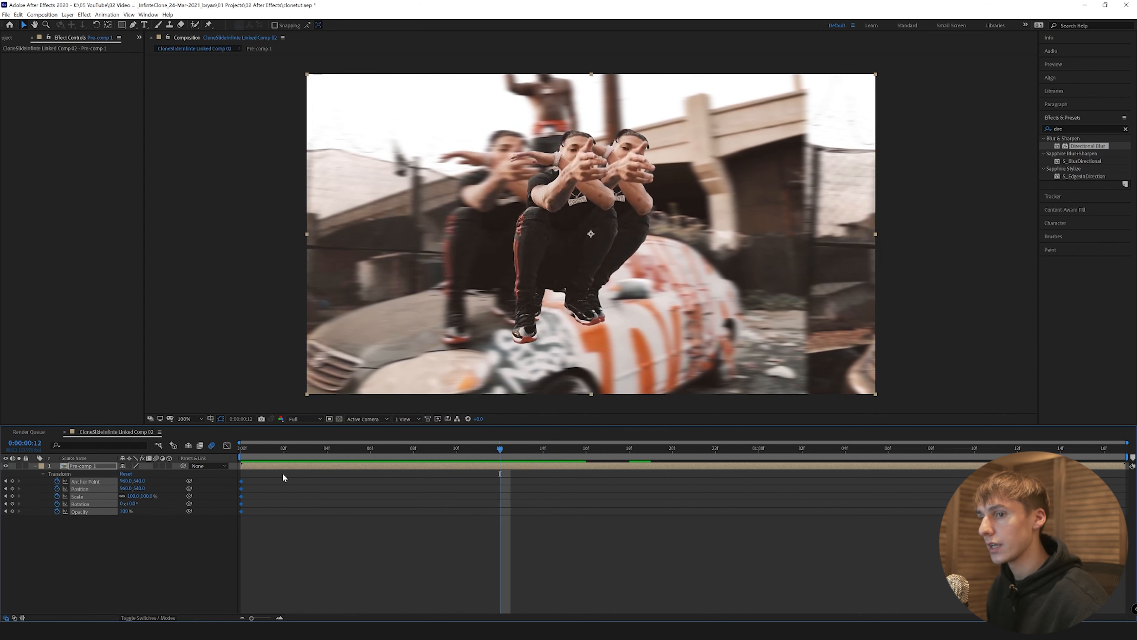
{"action": "left_click_drag", "start_coordinate": [124, 495], "coordinate": [174, 488]}
{"action": "key", "text": "space"}
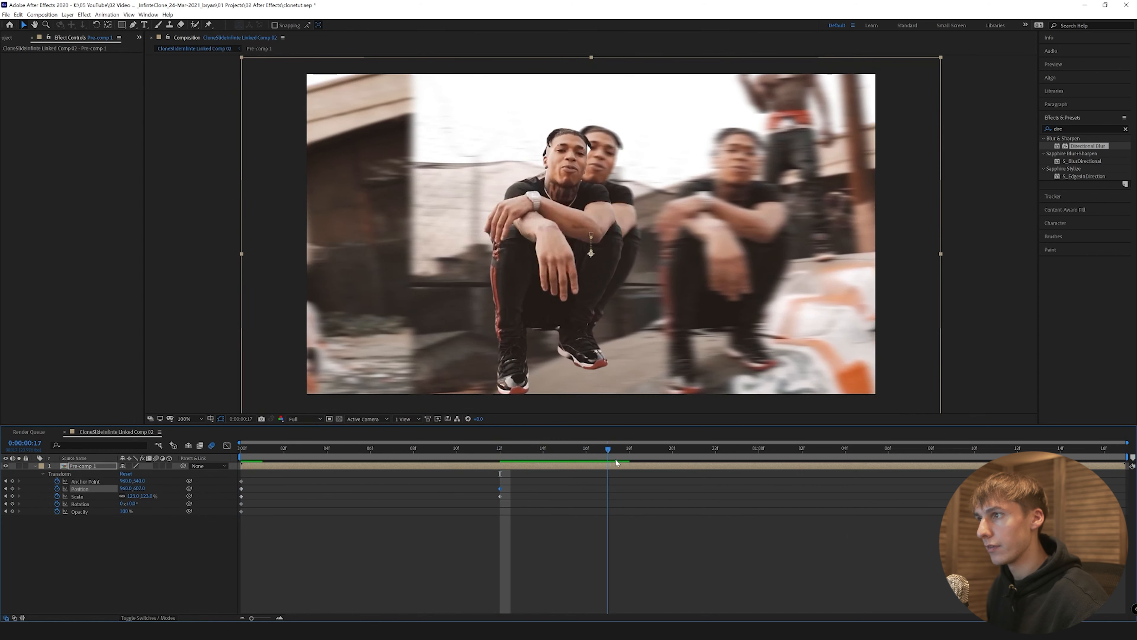
{"action": "key", "text": "space"}
Step: Reset all Transform properties of the pre-composition on frame 21, apply Easy Ease to its keyframes, and preview from the start
{"action": "left_click", "coordinate": [81, 482]}
{"action": "left_click", "coordinate": [80, 512], "text": "shift"}
{"action": "right_click", "coordinate": [81, 511]}
{"action": "left_click", "coordinate": [101, 460]}
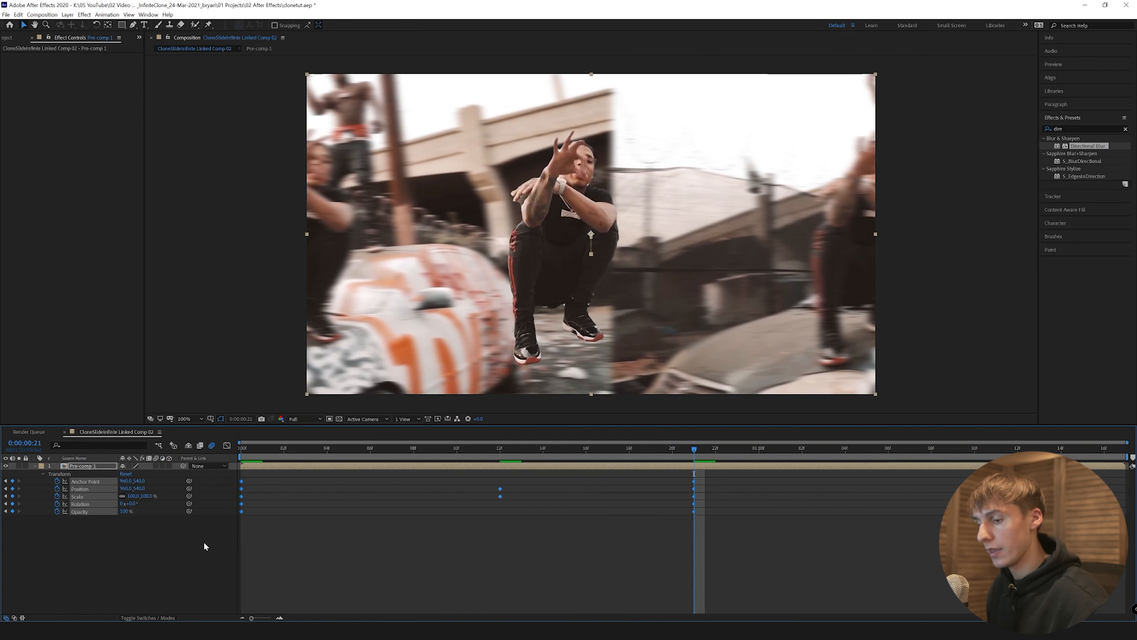
{"action": "key", "text": "space"}
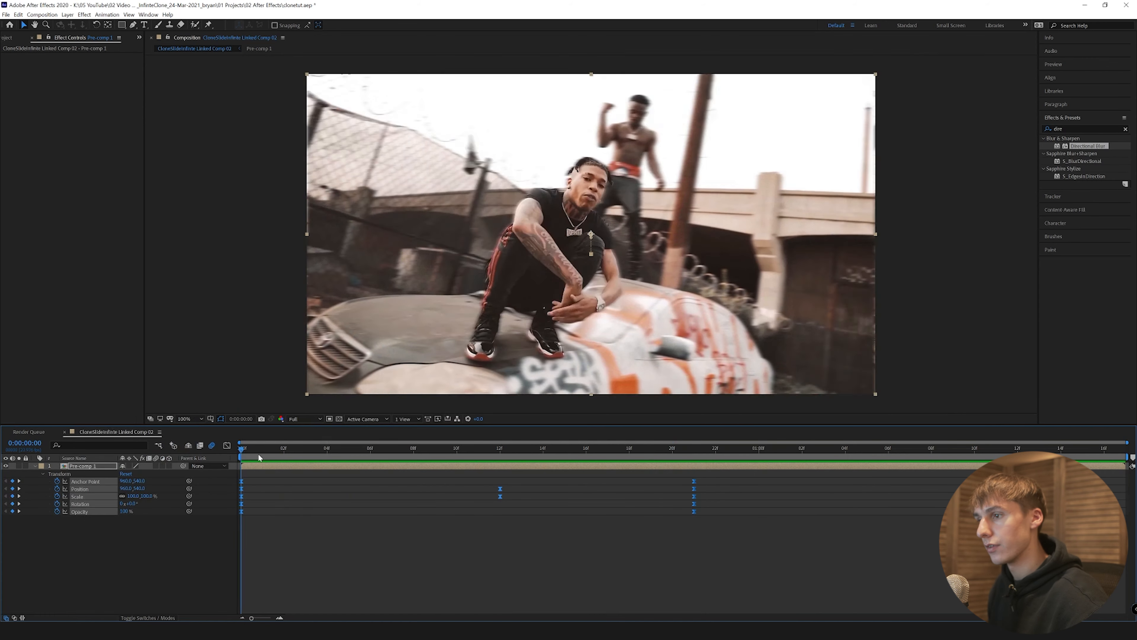
{"action": "key", "text": "space"}
Step: Set the pre-composition's frame 12 keyframes to 175% scale, Y position 670 and about 11° rotation, and play it
{"action": "left_click", "coordinate": [552, 504]}
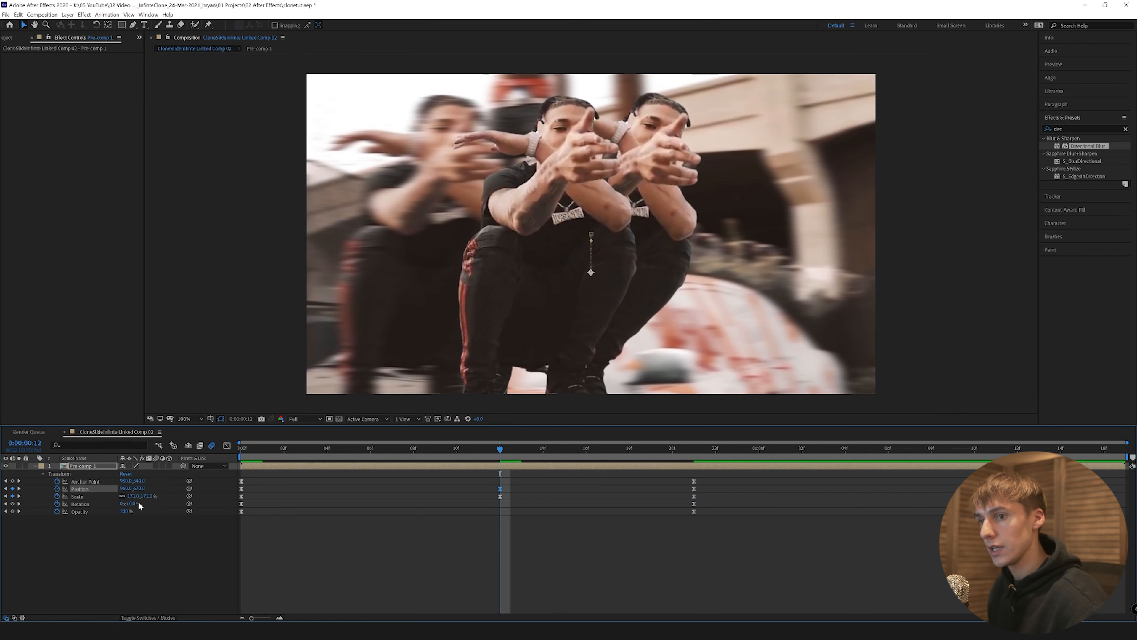
{"action": "left_click_drag", "start_coordinate": [134, 503], "coordinate": [139, 504]}
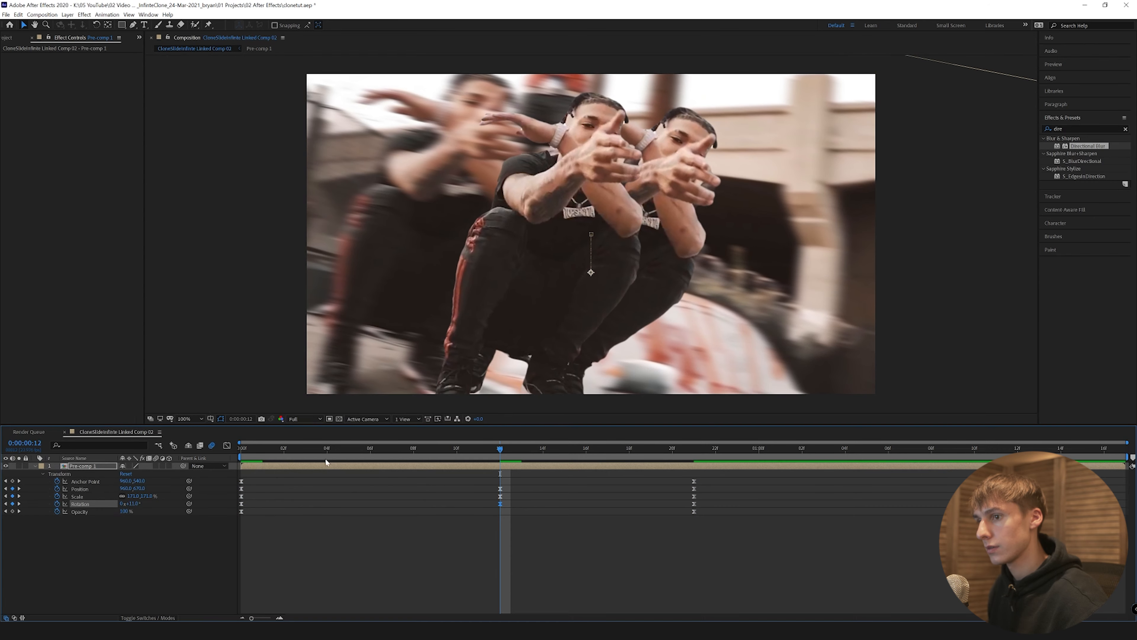
{"action": "key", "text": "space"}
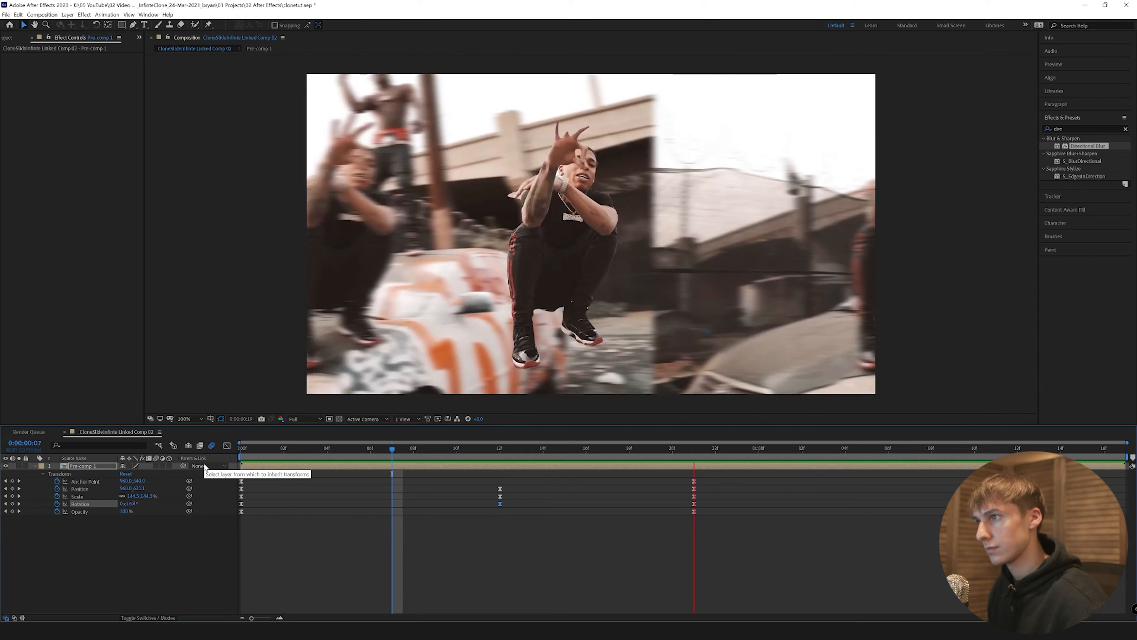
Step: Open the pre-composition and remove the existing Transform keyframes from its top subject layer
{"action": "double_click", "coordinate": [258, 467]}
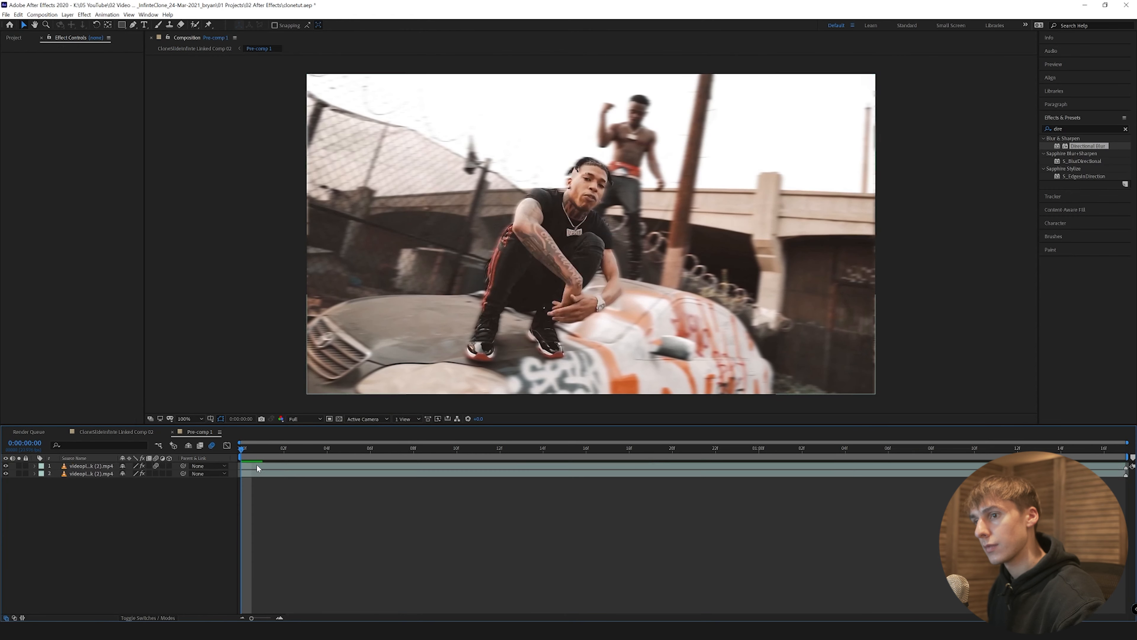
{"action": "left_click", "coordinate": [257, 467]}
{"action": "left_click", "coordinate": [34, 466]}
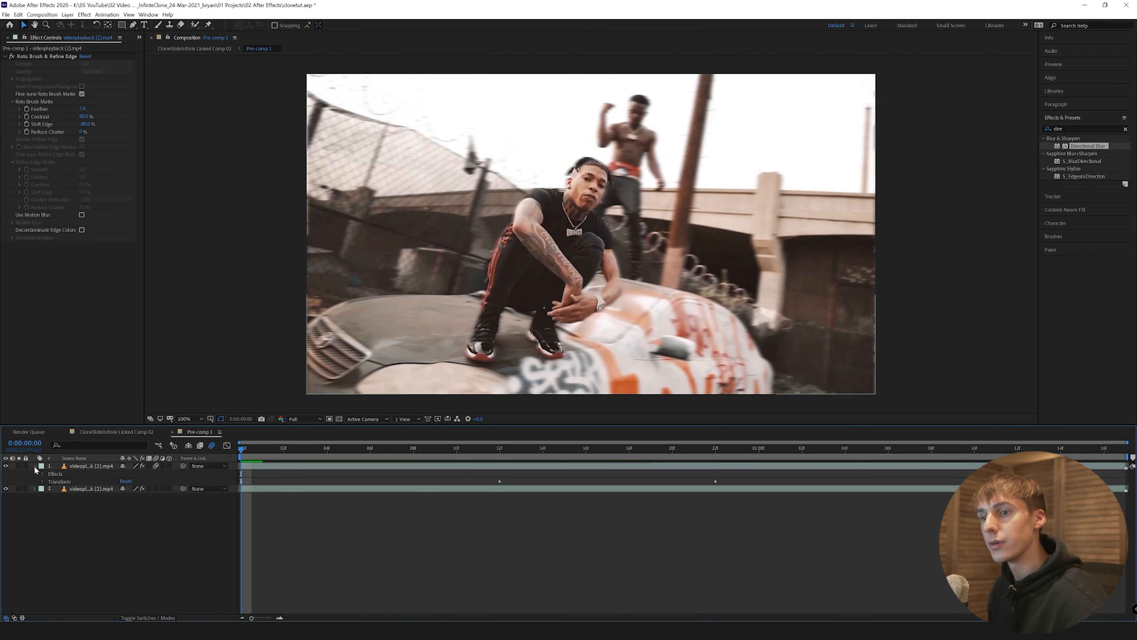
{"action": "left_click", "coordinate": [43, 481]}
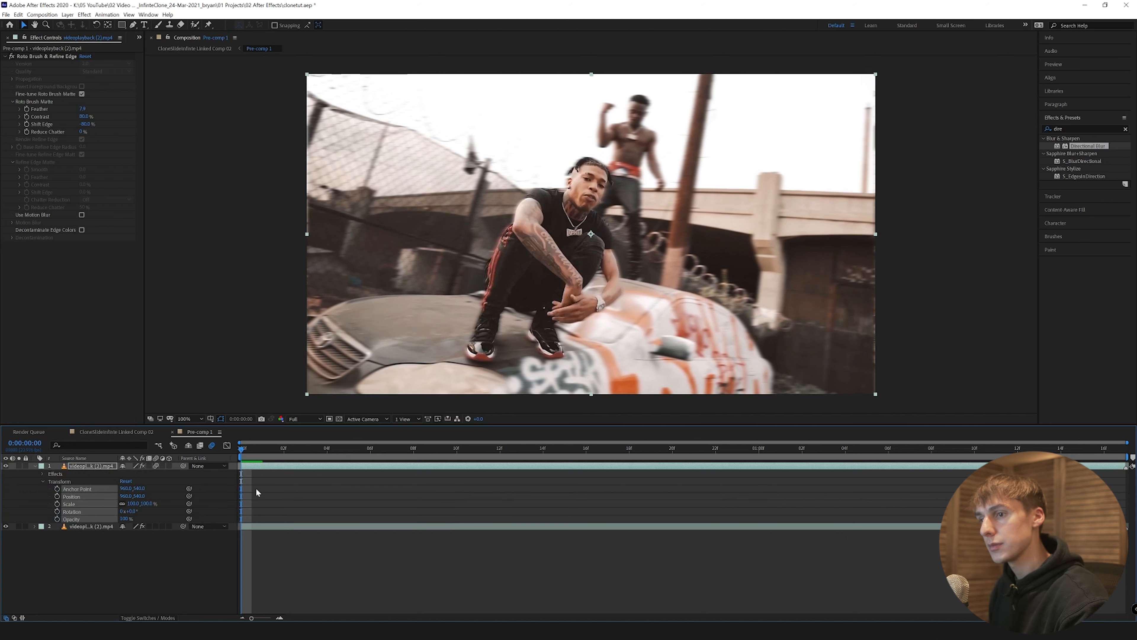
Step: Keyframe all Transform properties of the top subject layer on the first frame and its X position at about -107 on frame 19
{"action": "left_click", "coordinate": [57, 488]}
{"action": "left_click", "coordinate": [57, 496]}
{"action": "left_click", "coordinate": [57, 503]}
{"action": "left_click", "coordinate": [57, 511]}
{"action": "left_click", "coordinate": [57, 519]}
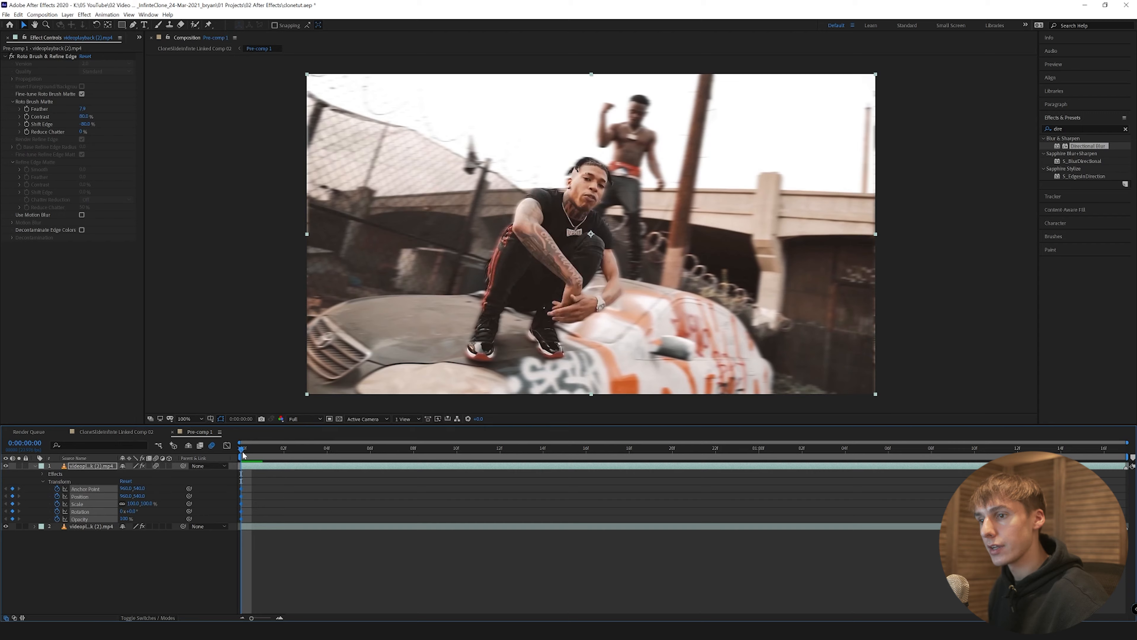
{"action": "left_click_drag", "start_coordinate": [268, 452], "coordinate": [649, 463]}
{"action": "left_click_drag", "start_coordinate": [127, 495], "coordinate": [1, 495]}
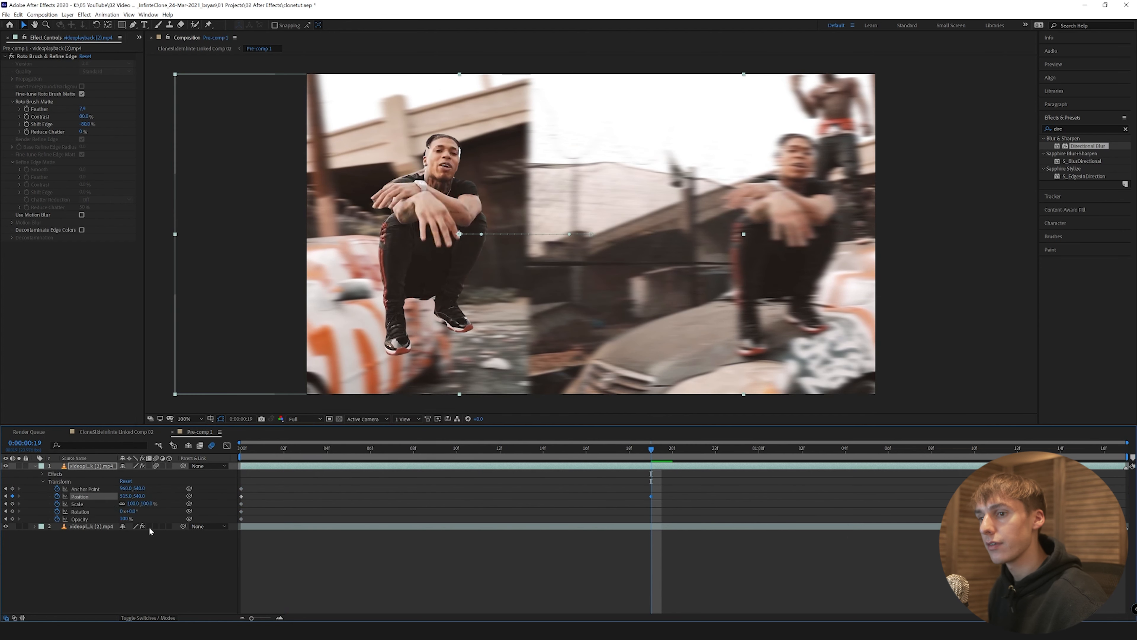
Step: Duplicate the animated subject layer and delete all Transform keyframes from the upper copy
{"action": "left_click", "coordinate": [303, 466]}
{"action": "key", "text": "ctrl+d"}
{"action": "left_click_drag", "start_coordinate": [660, 487], "coordinate": [195, 522]}
{"action": "key", "text": "Delete"}
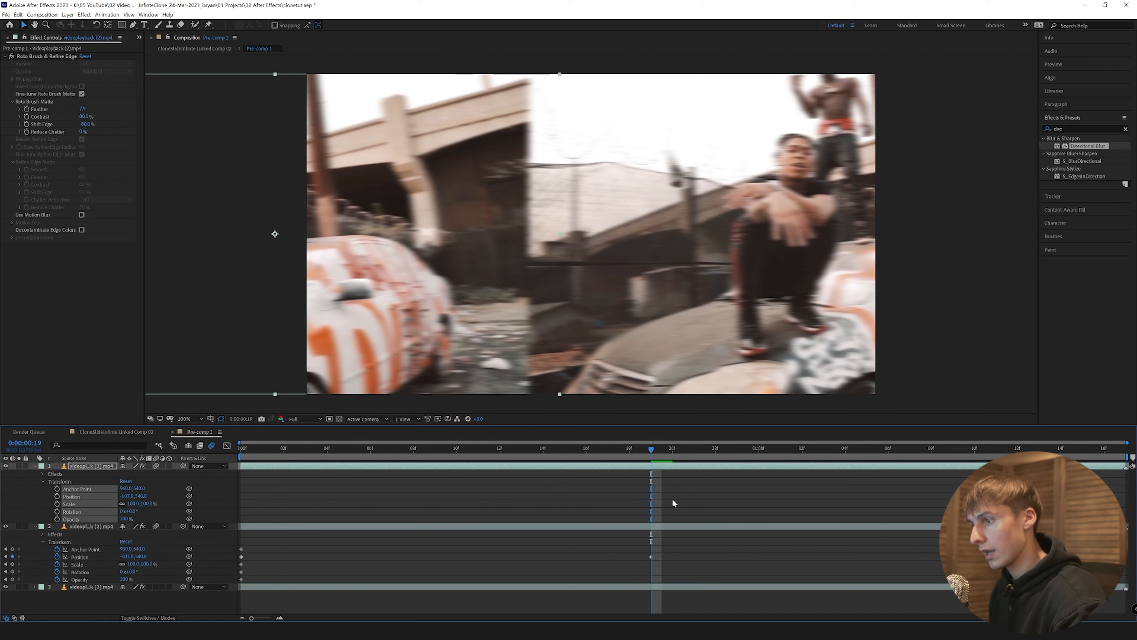
Step: Keyframe the upper copy's X position at about 2224 on frame 19, reset its position at the composition's end, and play the result
{"action": "left_click", "coordinate": [257, 506]}
{"action": "left_click", "coordinate": [57, 497]}
{"action": "right_click", "coordinate": [77, 497]}
{"action": "left_click", "coordinate": [111, 569]}
{"action": "left_click_drag", "start_coordinate": [124, 496], "coordinate": [684, 494]}
{"action": "key", "text": "space"}
{"action": "right_click", "coordinate": [73, 498]}
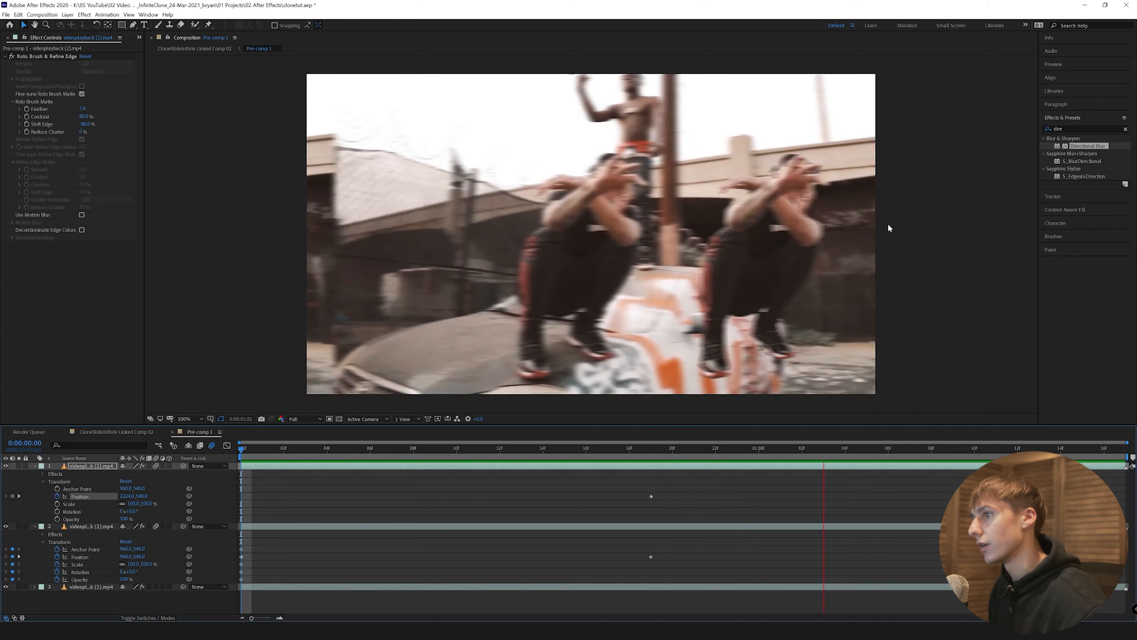
{"action": "left_click_drag", "start_coordinate": [910, 449], "coordinate": [413, 470]}
{"action": "key", "text": "space"}
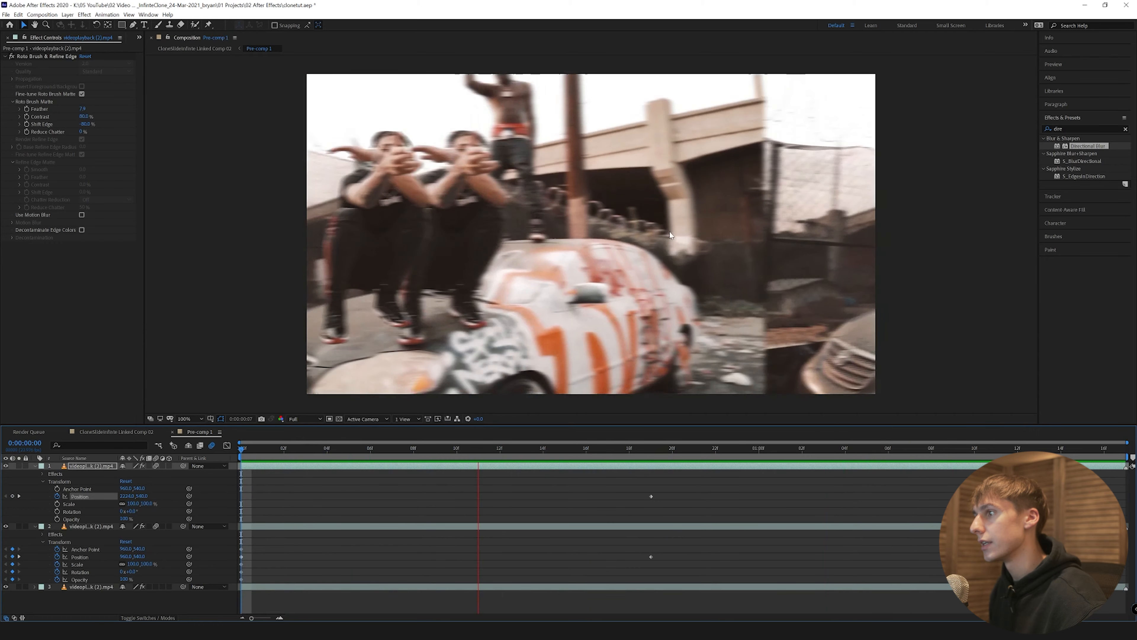
{"action": "key", "text": "space"}
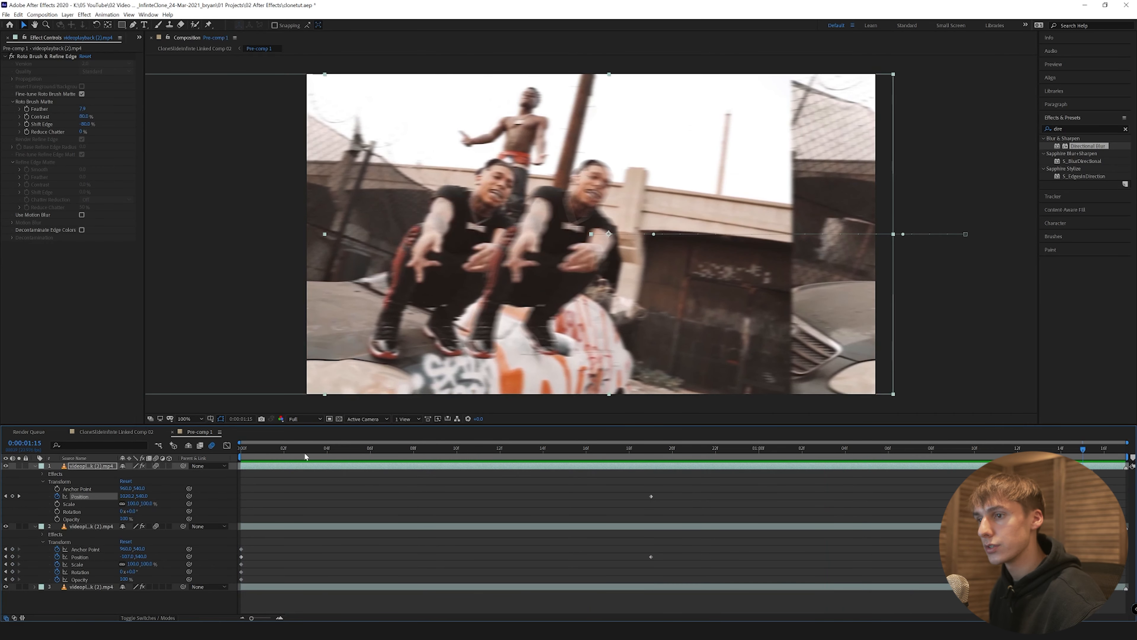
Step: Move both subject layers' frame 19 position keyframes to frame 9, and the upper copy's final position keyframe to frame 19
{"action": "left_click_drag", "start_coordinate": [649, 553], "coordinate": [440, 555]}
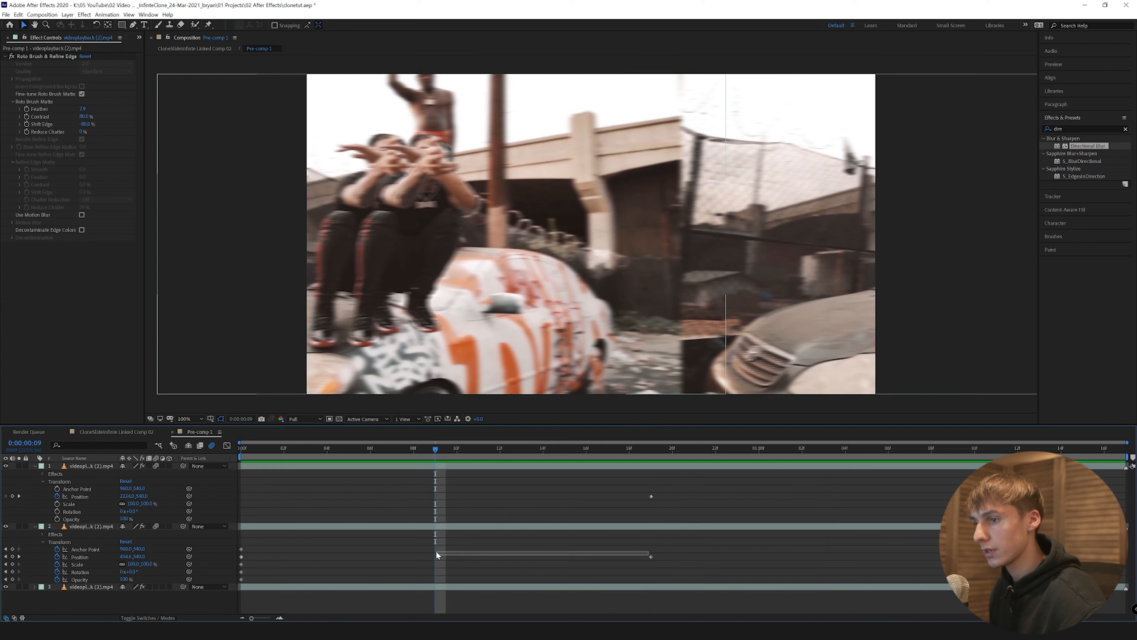
{"action": "left_click_drag", "start_coordinate": [643, 451], "coordinate": [659, 453]}
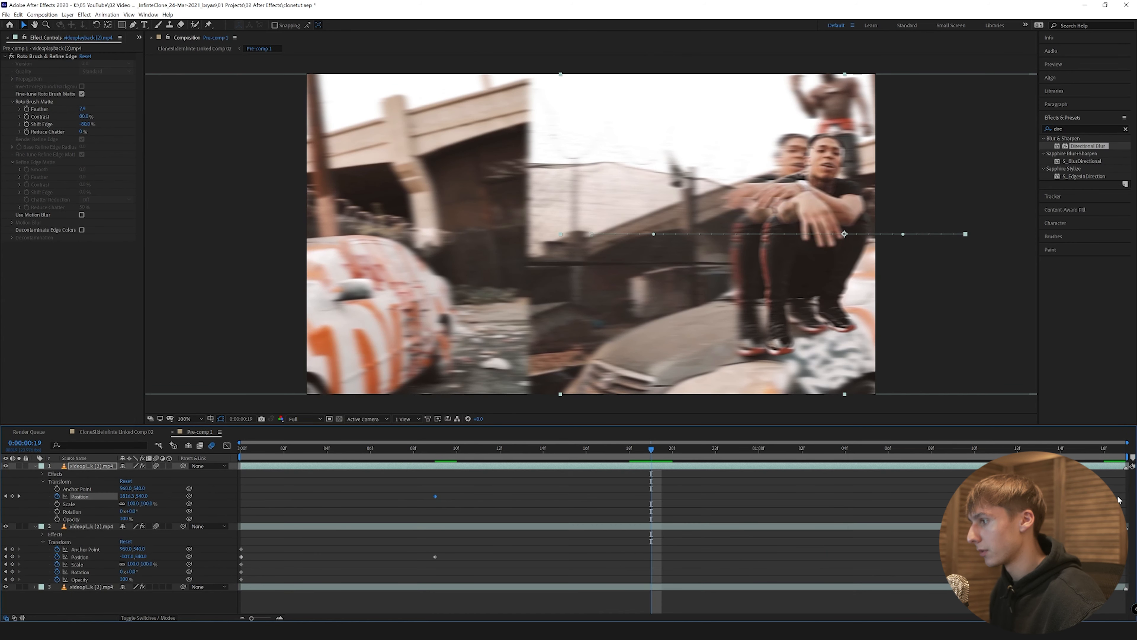
Step: Open the pre-composition's advanced composition settings with the motion blur options
{"action": "left_click", "coordinate": [42, 15]}
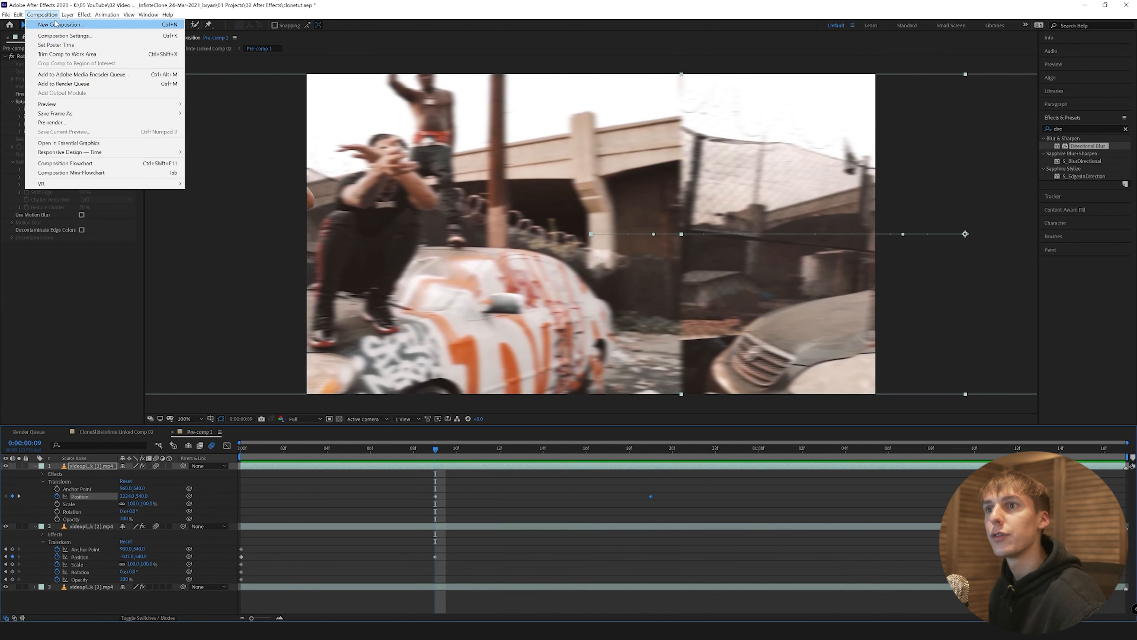
{"action": "left_click", "coordinate": [62, 35]}
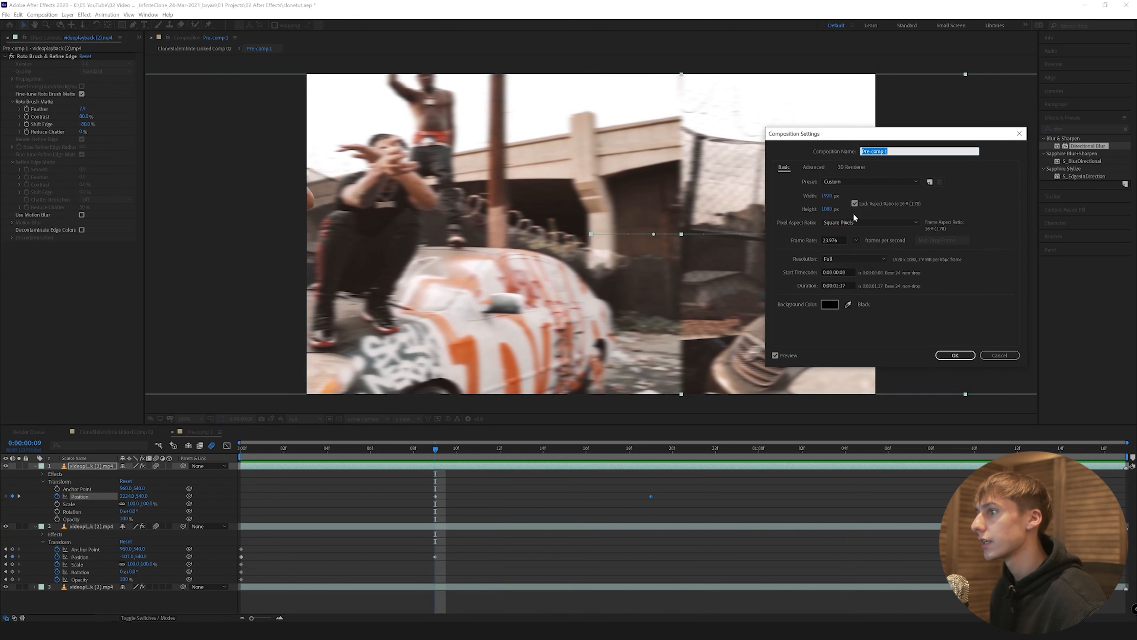
{"action": "left_click", "coordinate": [814, 168]}
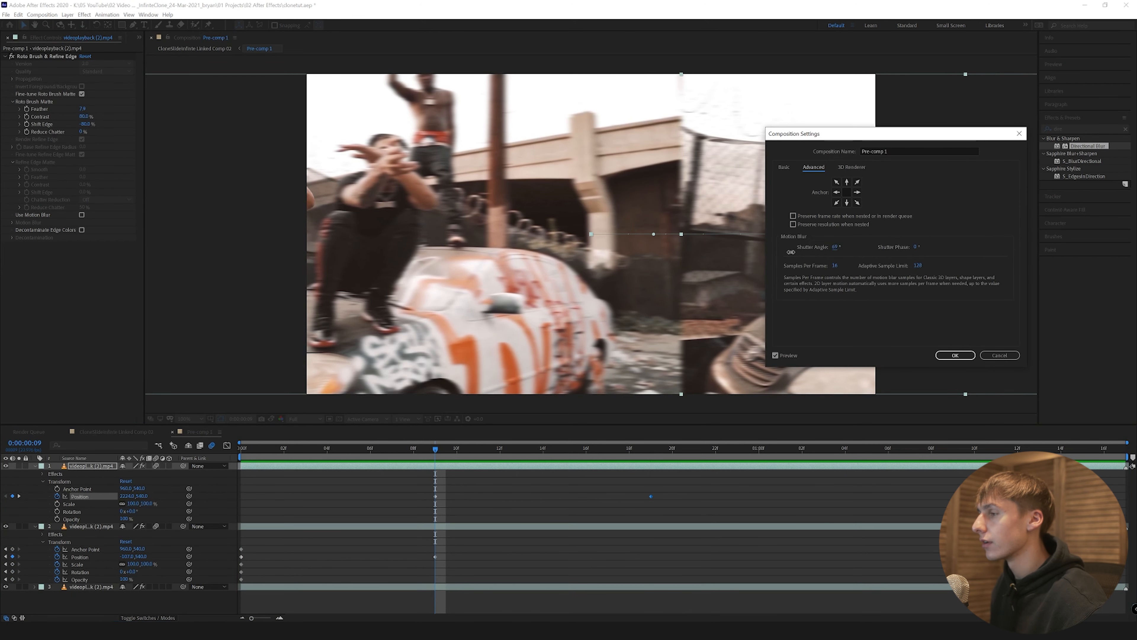